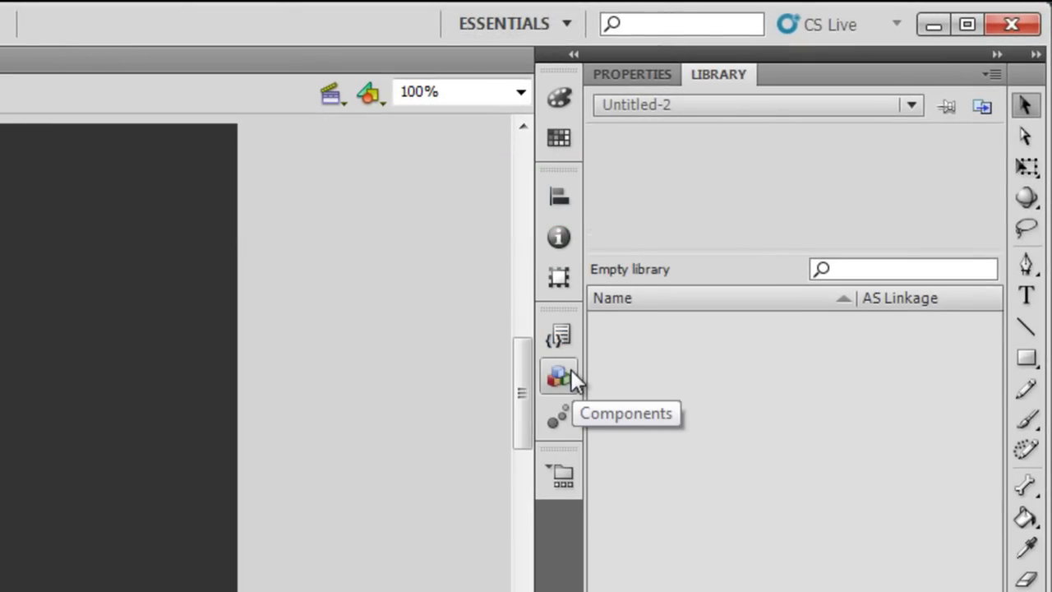
# - Add the ProgressBar, TileList and UILoader components to the library, then collapse the Components panel
pyautogui.click(571, 369)
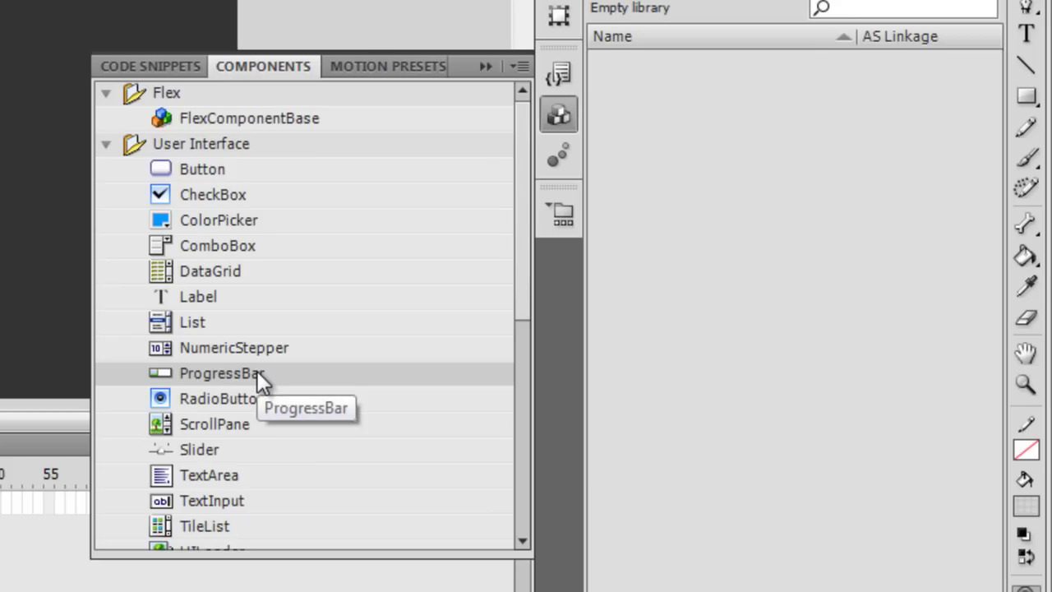
pyautogui.moveTo(257, 372); pyautogui.dragTo(824, 144)
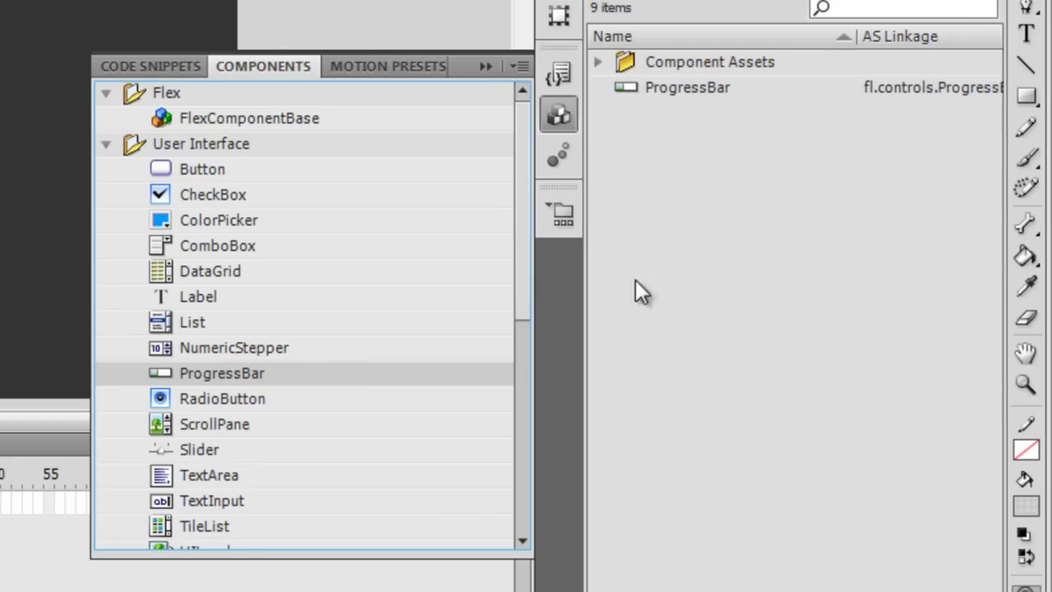
pyautogui.moveTo(516, 285); pyautogui.dragTo(526, 354)
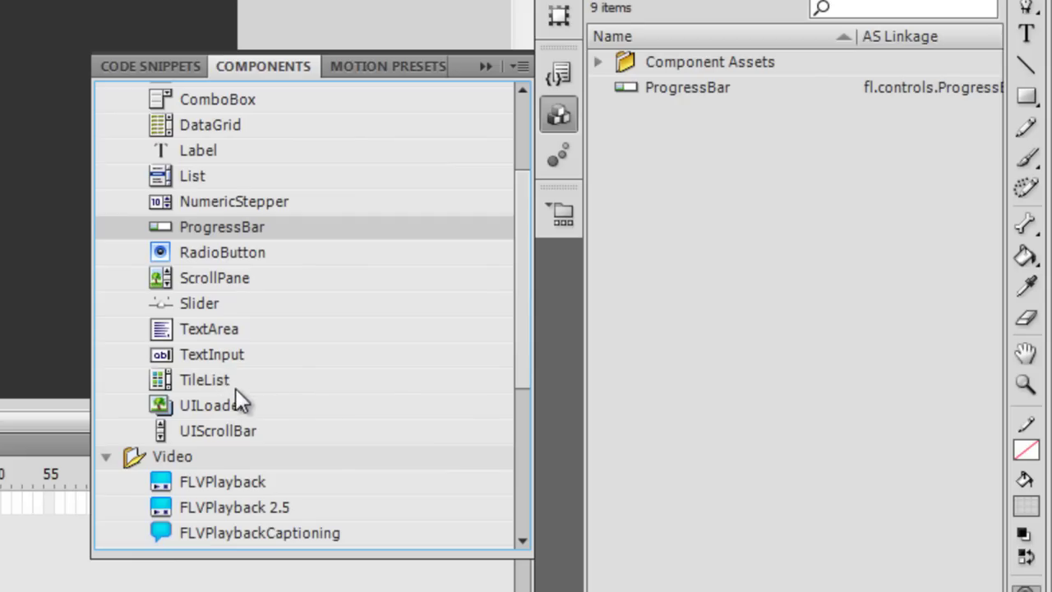
pyautogui.moveTo(211, 384); pyautogui.dragTo(611, 316)
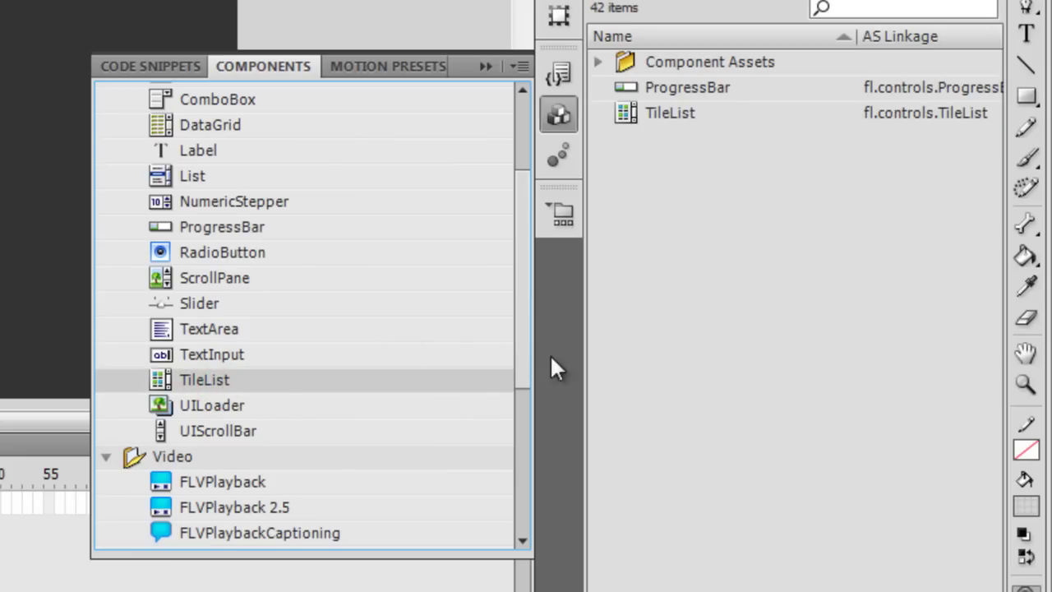
pyautogui.moveTo(230, 406); pyautogui.dragTo(754, 264)
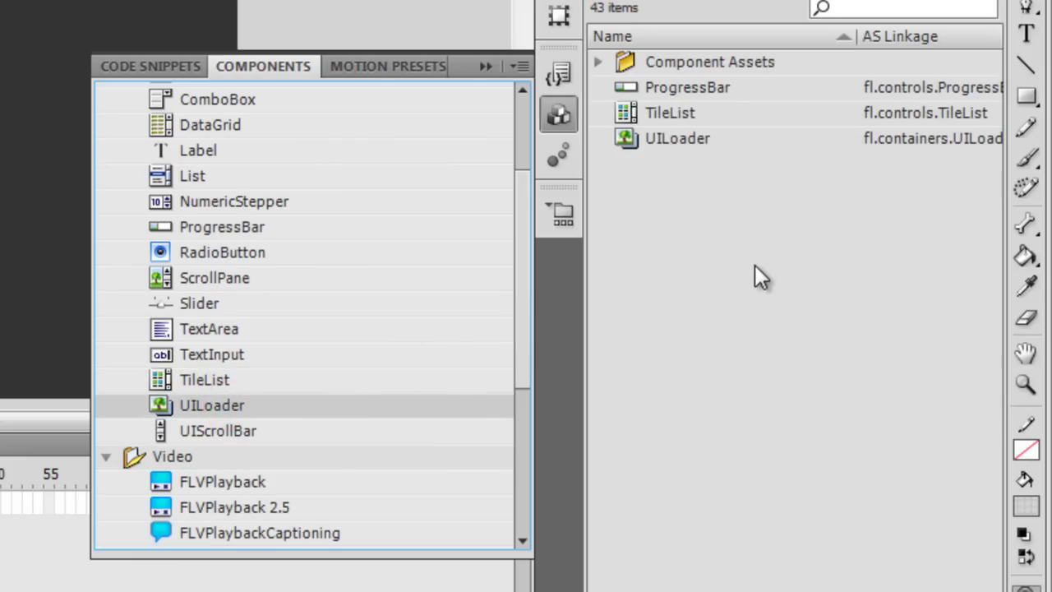
pyautogui.click(485, 66)
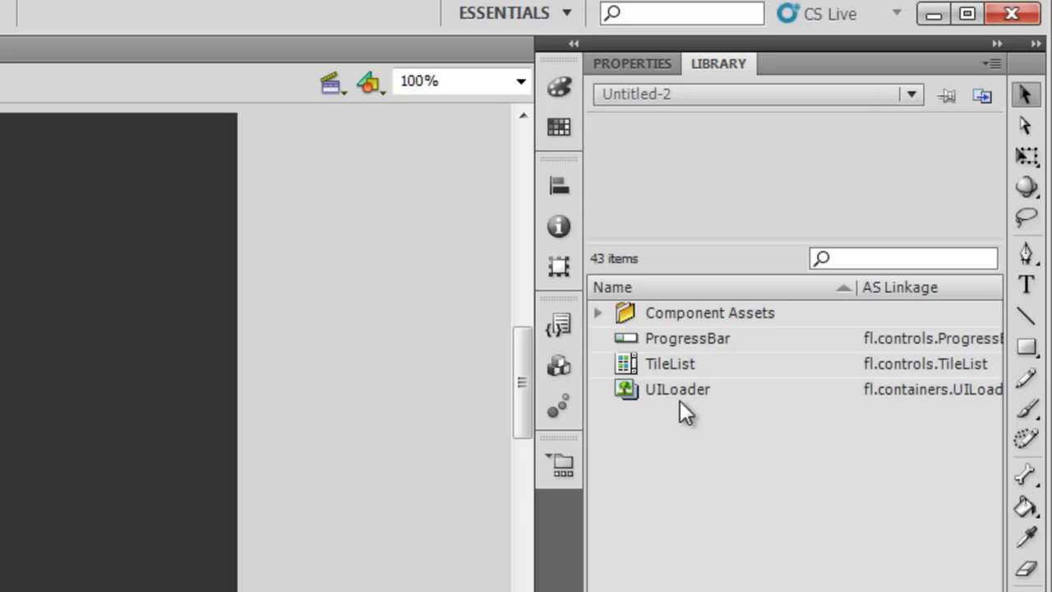
# - Place a UILoader instance on the stage and nudge it left
pyautogui.moveTo(682, 390); pyautogui.dragTo(674, 138)
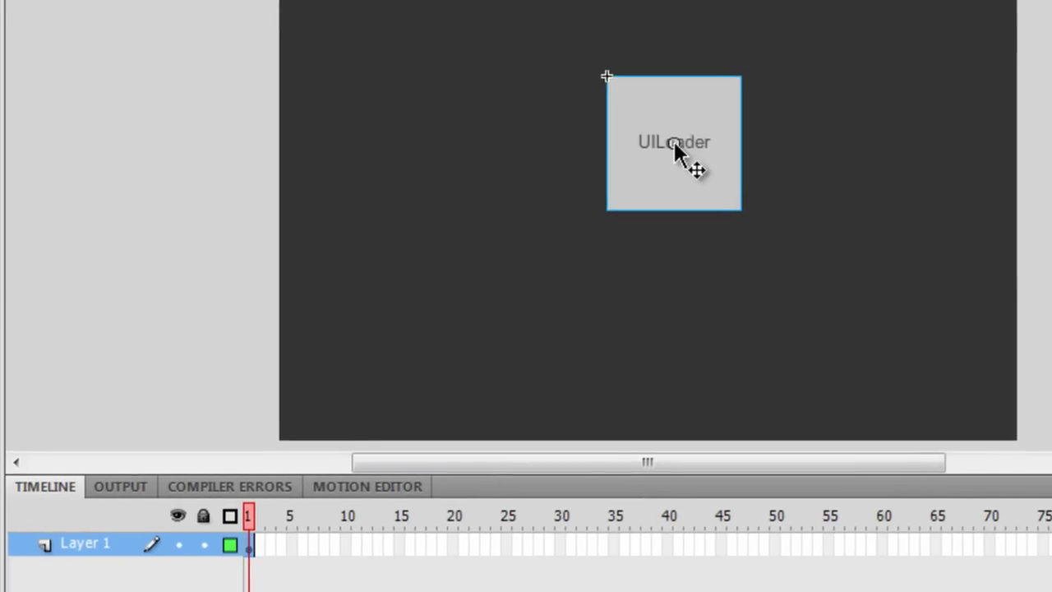
pyautogui.click(677, 65)
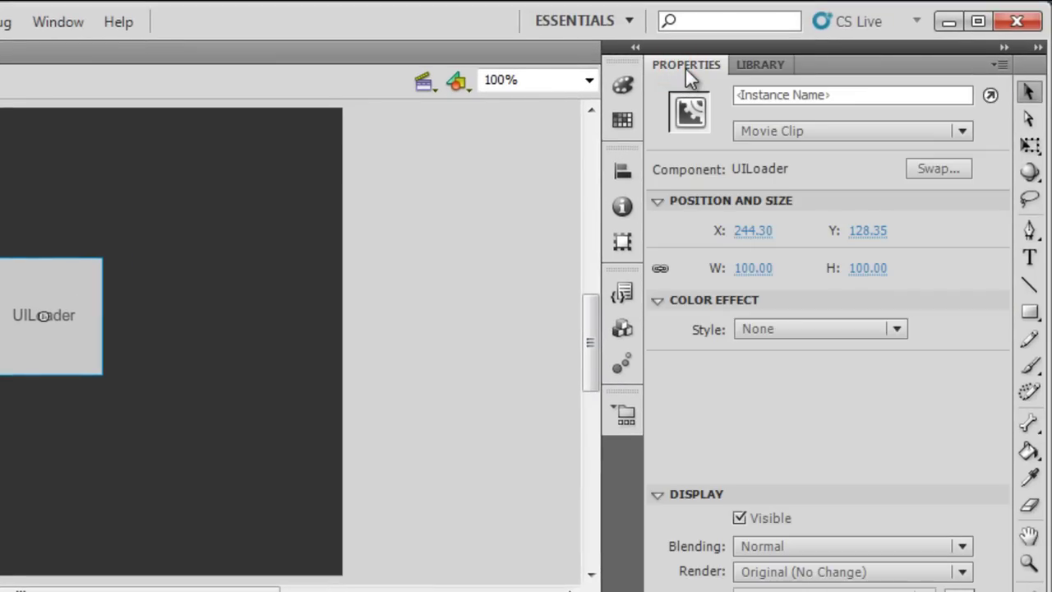
pyautogui.moveTo(71, 331); pyautogui.dragTo(45, 332)
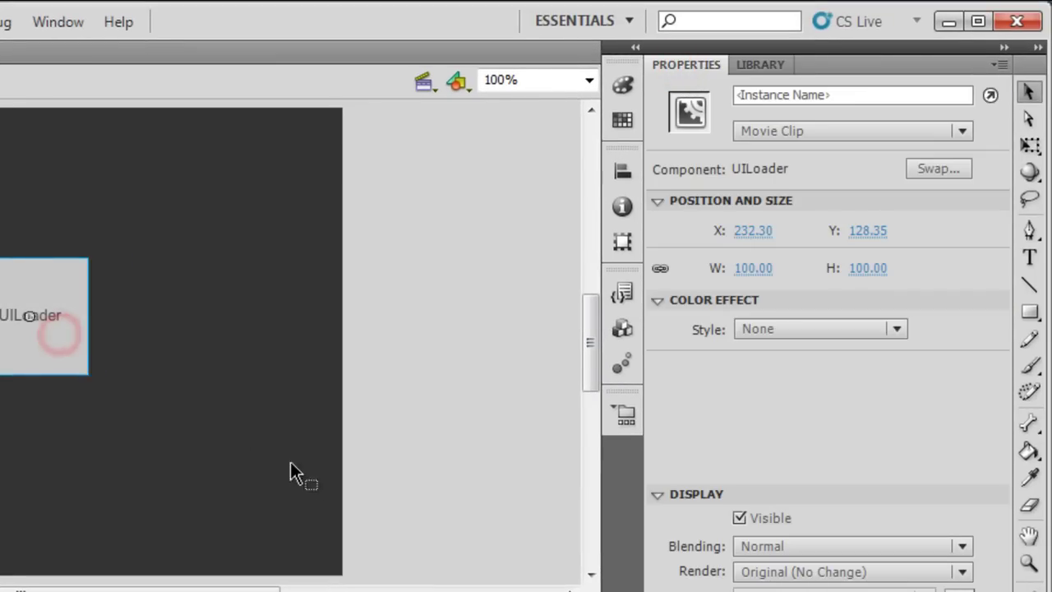
pyautogui.moveTo(749, 268); pyautogui.dragTo(826, 272)
pyautogui.moveTo(69, 389); pyautogui.dragTo(46, 382)
# - Resize the UILoader to 200 by 200 and move it to X 178.30, Y 95.35
pyautogui.click(212, 402)
pyautogui.click(23, 364)
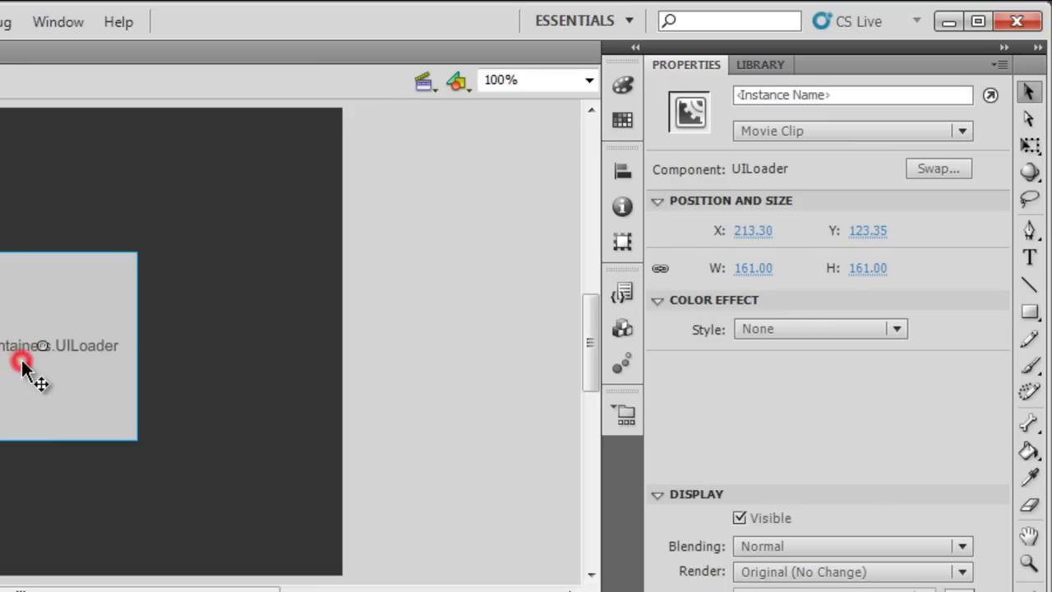
pyautogui.click(755, 271)
pyautogui.write('200')
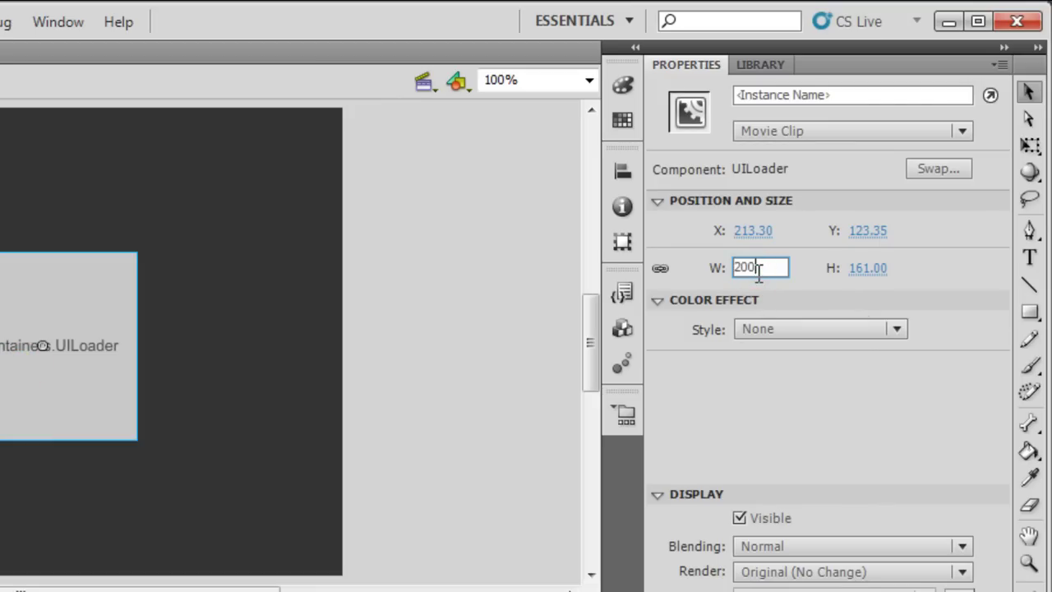
pyautogui.press('Return')
pyautogui.moveTo(120, 408); pyautogui.dragTo(79, 375)
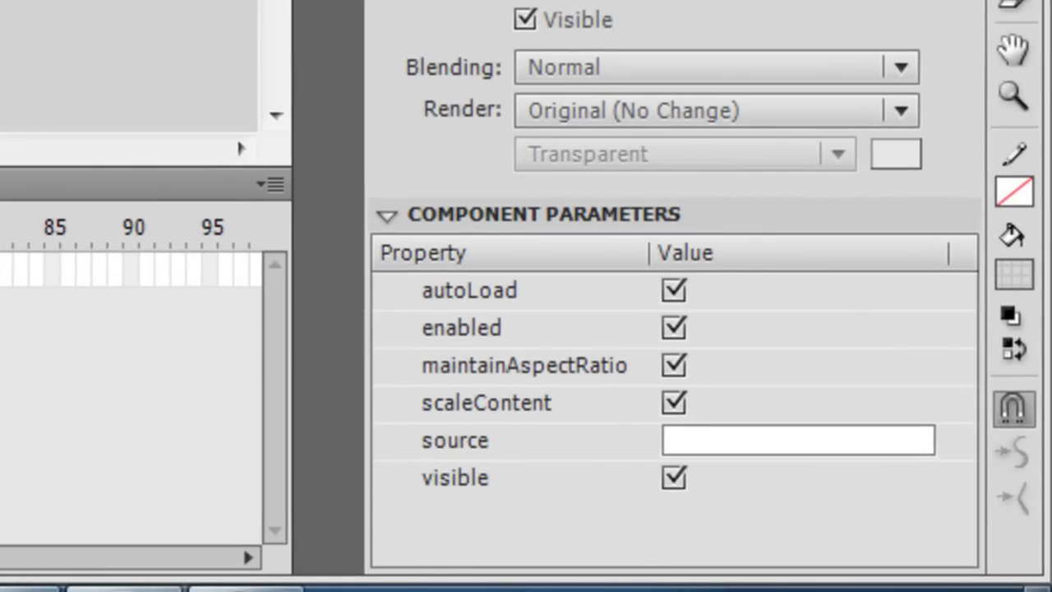
# - Enter pic1.png as the UILoader's source parameter and test the movie
pyautogui.click(744, 436)
pyautogui.click(813, 427)
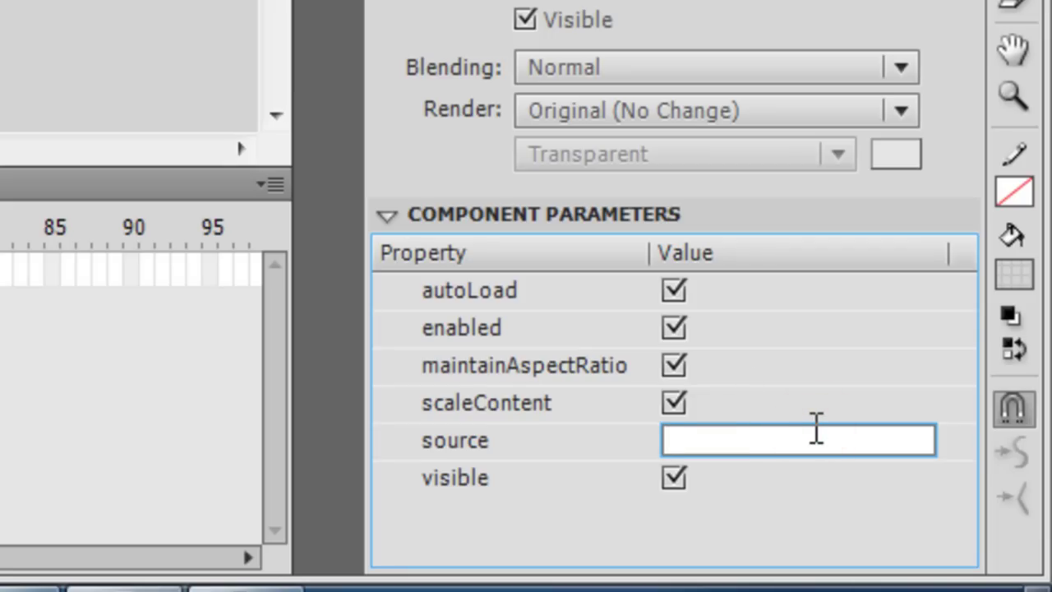
pyautogui.write('pic1.png')
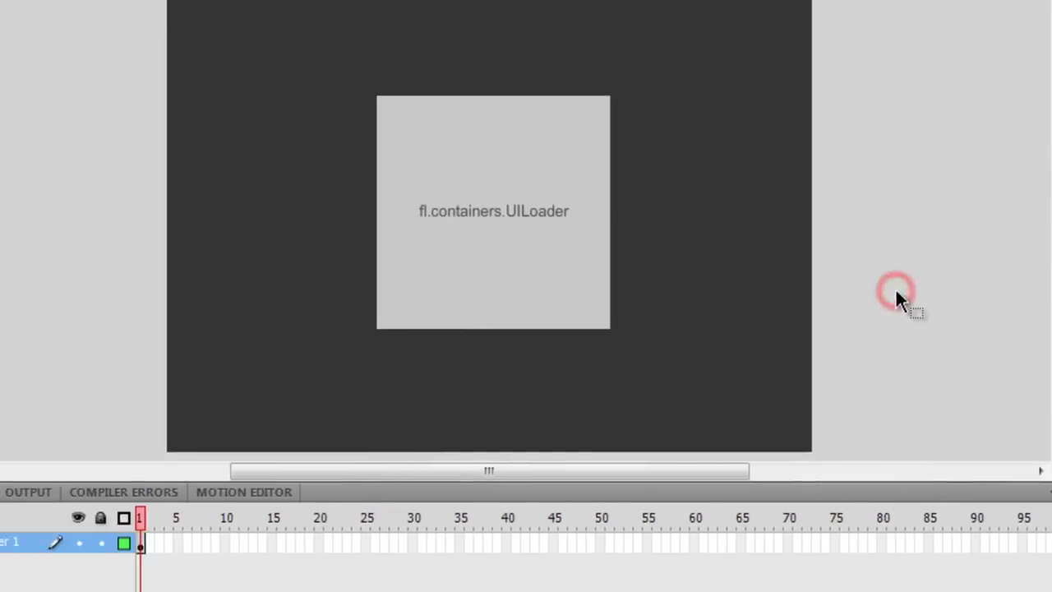
pyautogui.hotkey('ctrl', 'Return')
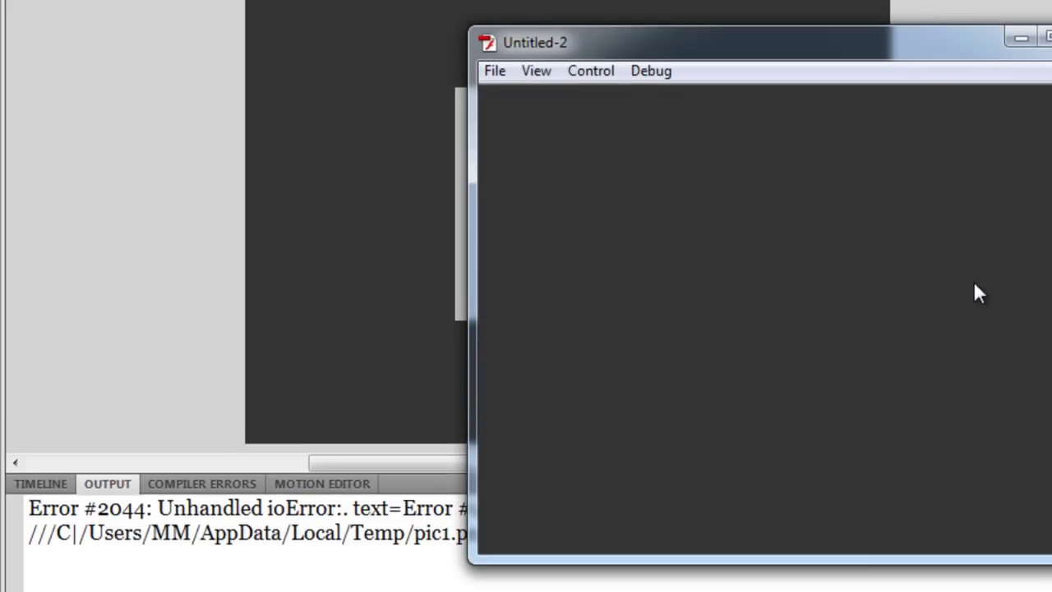
# - Close the test player after the Error #2035 URL Not Found report and open the File menu
pyautogui.hotkey('ctrl', 'w')
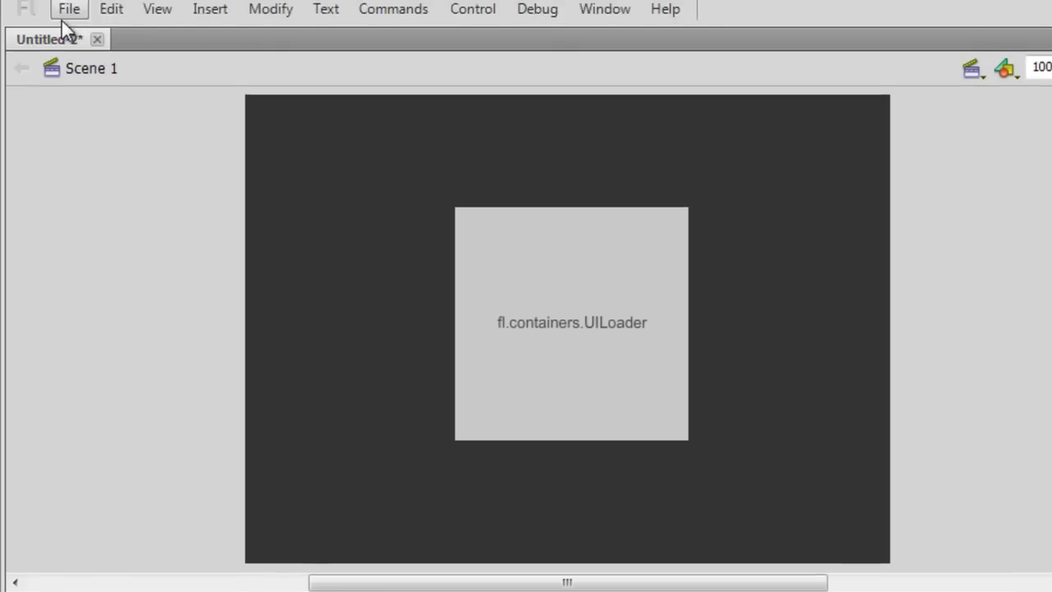
pyautogui.click(64, 23)
# - Save the document as 'understanding components' in the Desktop's New folder
pyautogui.click(123, 211)
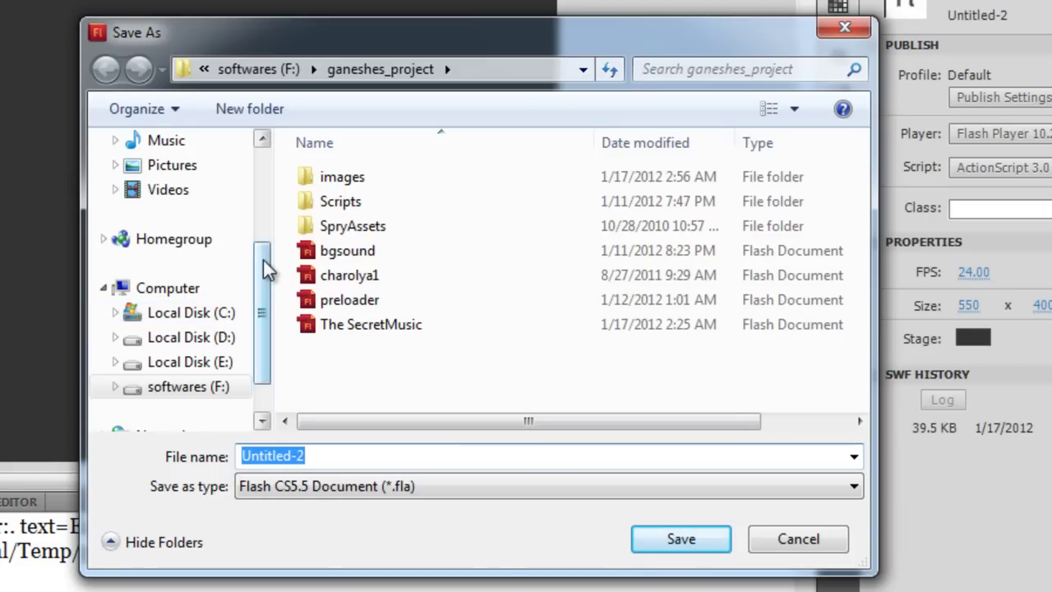
pyautogui.moveTo(263, 262); pyautogui.dragTo(277, 137)
pyautogui.click(195, 225)
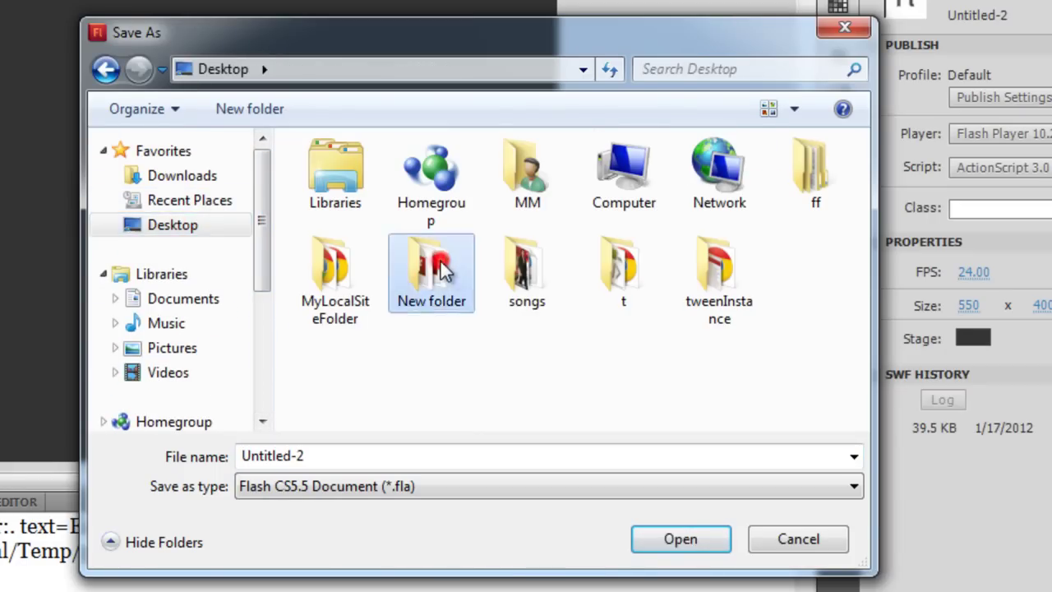
pyautogui.doubleClick(440, 265)
pyautogui.doubleClick(386, 458)
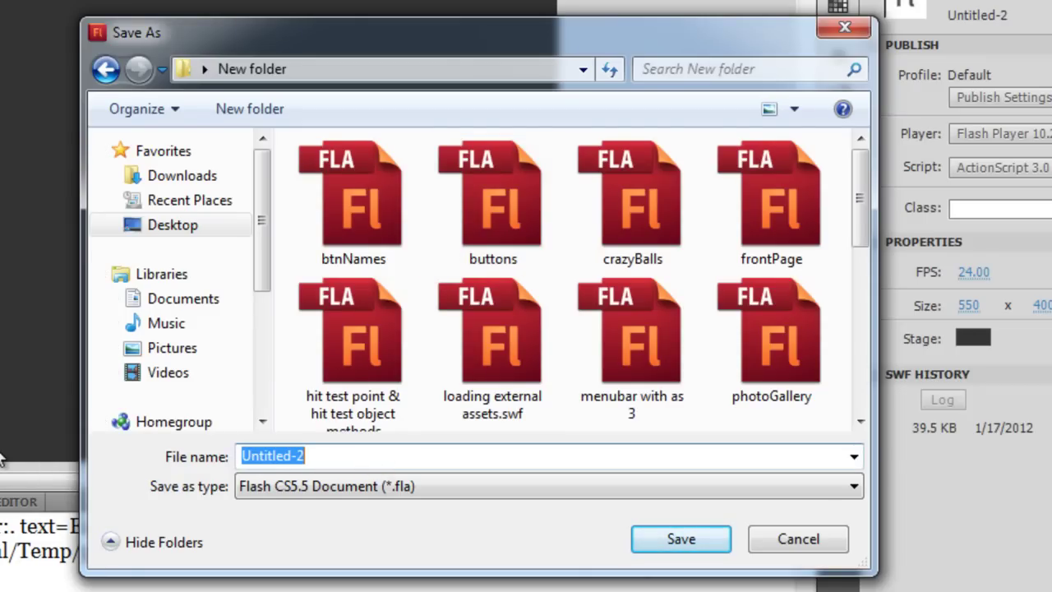
pyautogui.write('under')
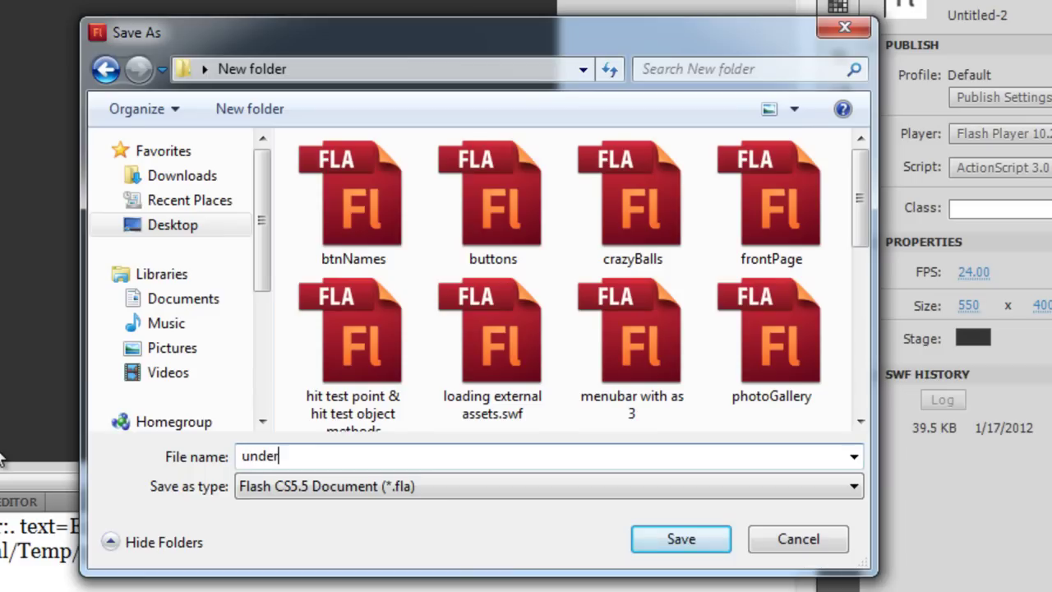
pyautogui.write('standing c')
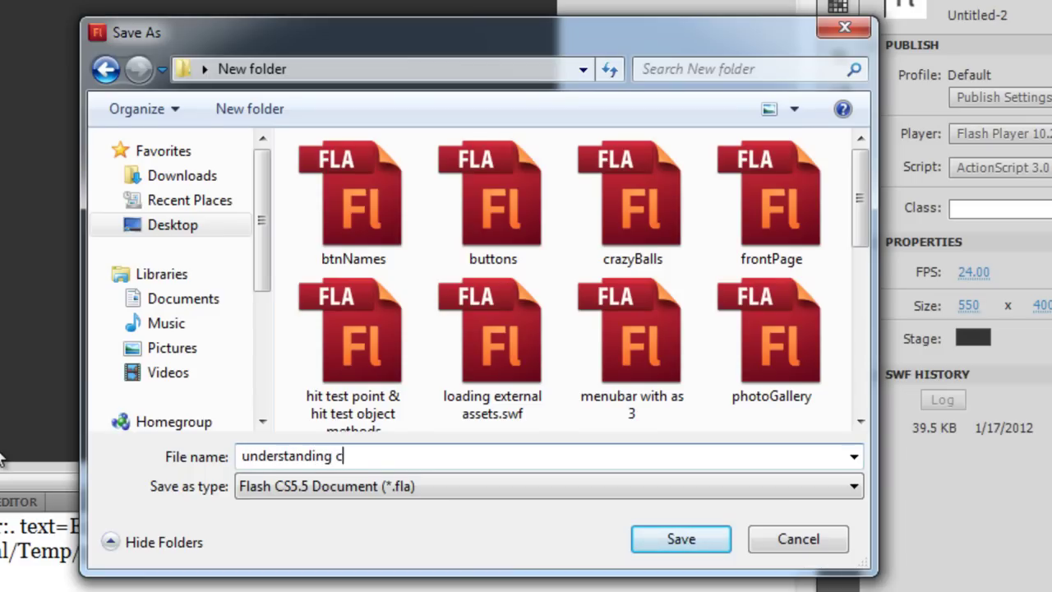
pyautogui.write('omponents')
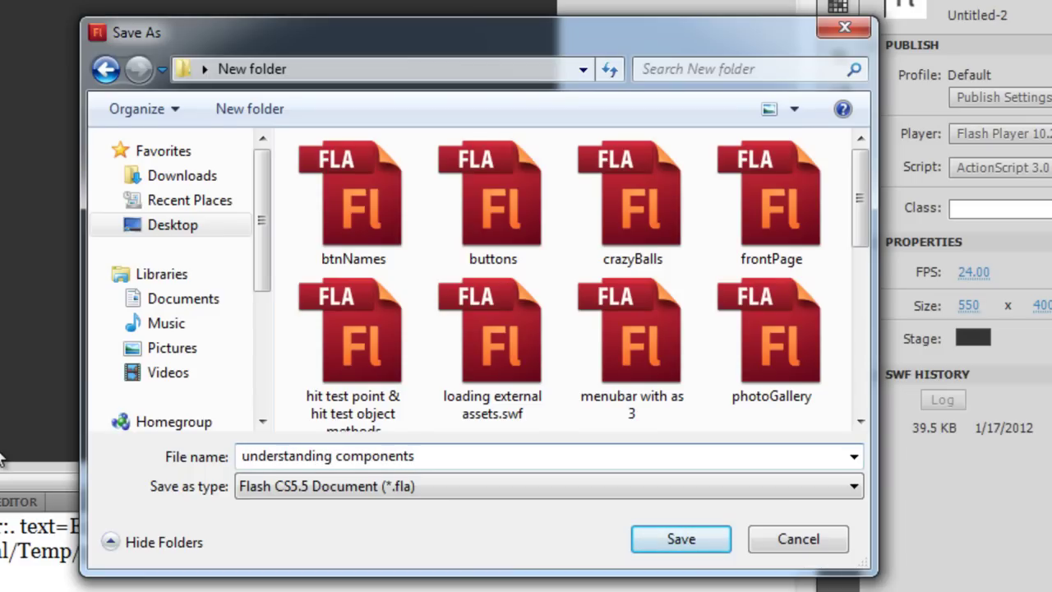
pyautogui.click(680, 538)
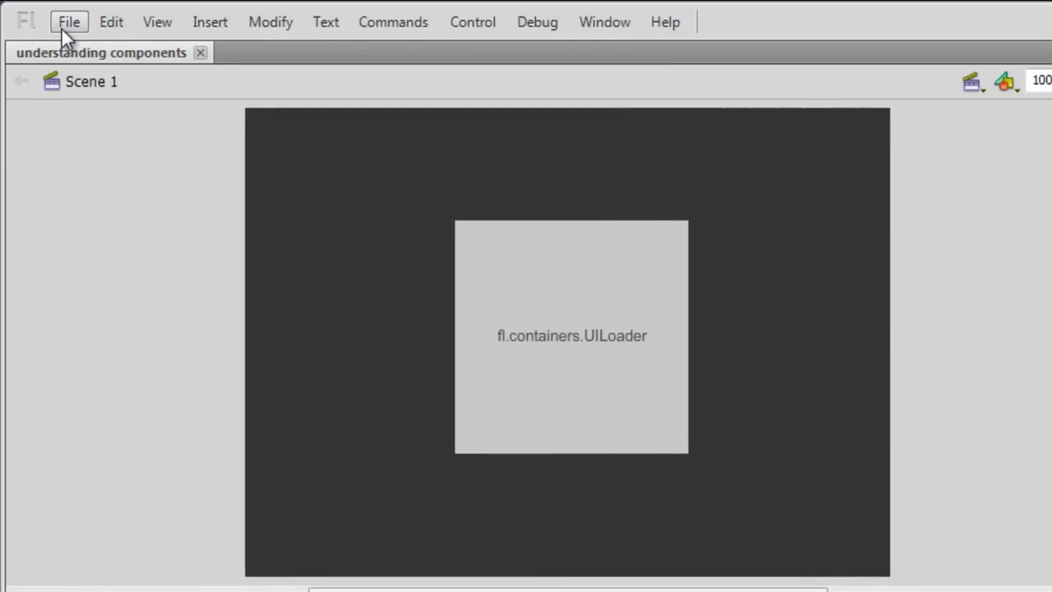
# - In Publish Settings, set the output SWF location to New folder and confirm
pyautogui.click(63, 26)
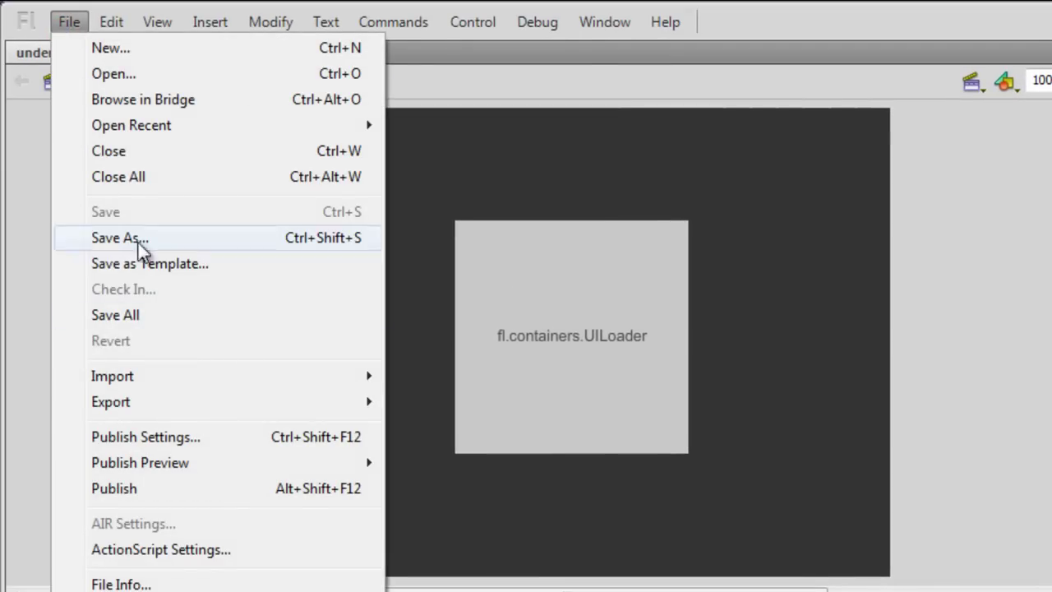
pyautogui.moveTo(187, 388)
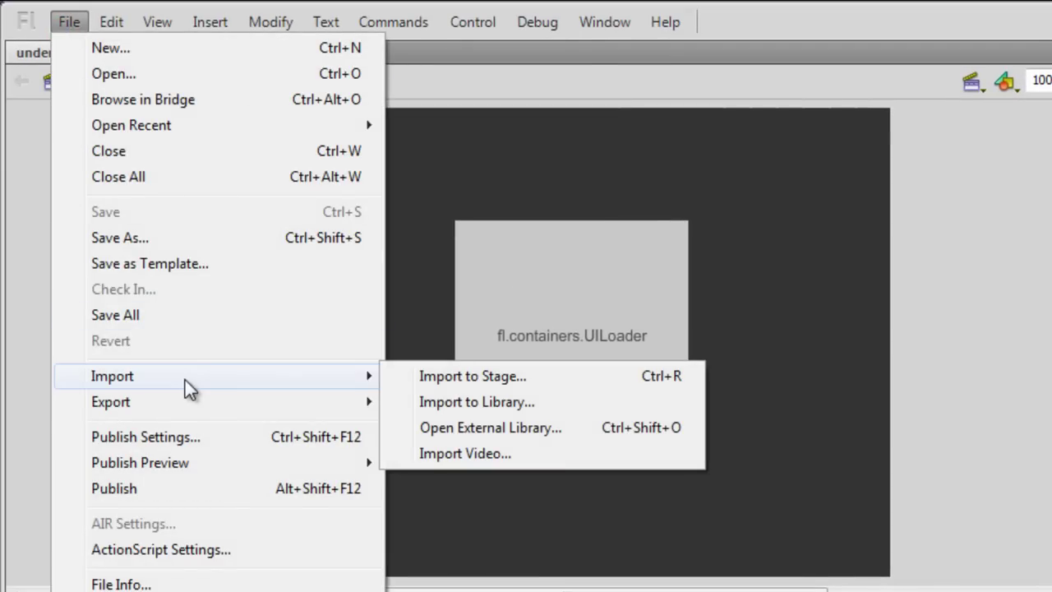
pyautogui.click(191, 435)
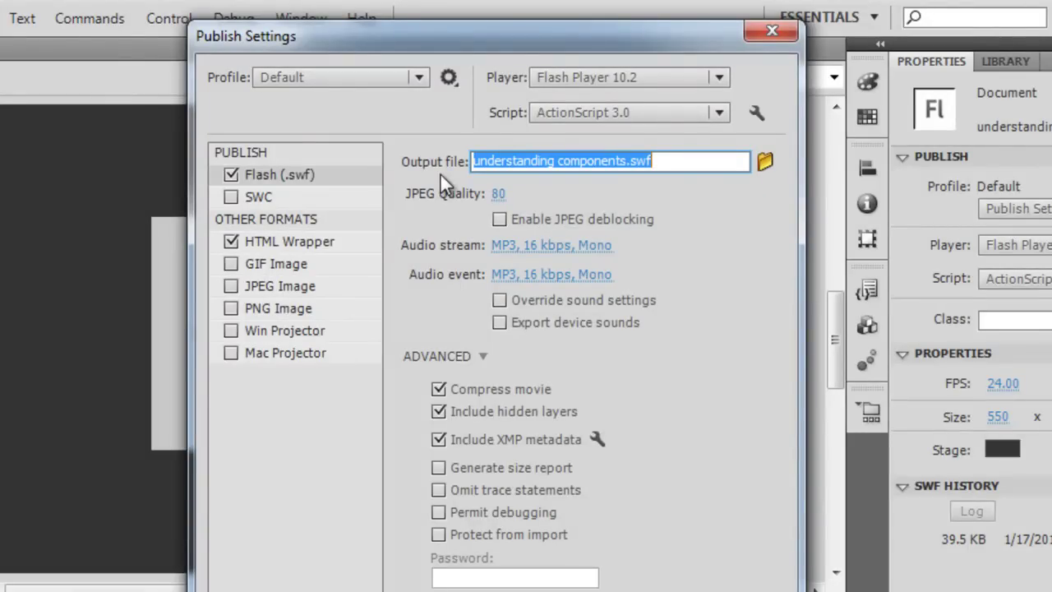
pyautogui.click(764, 162)
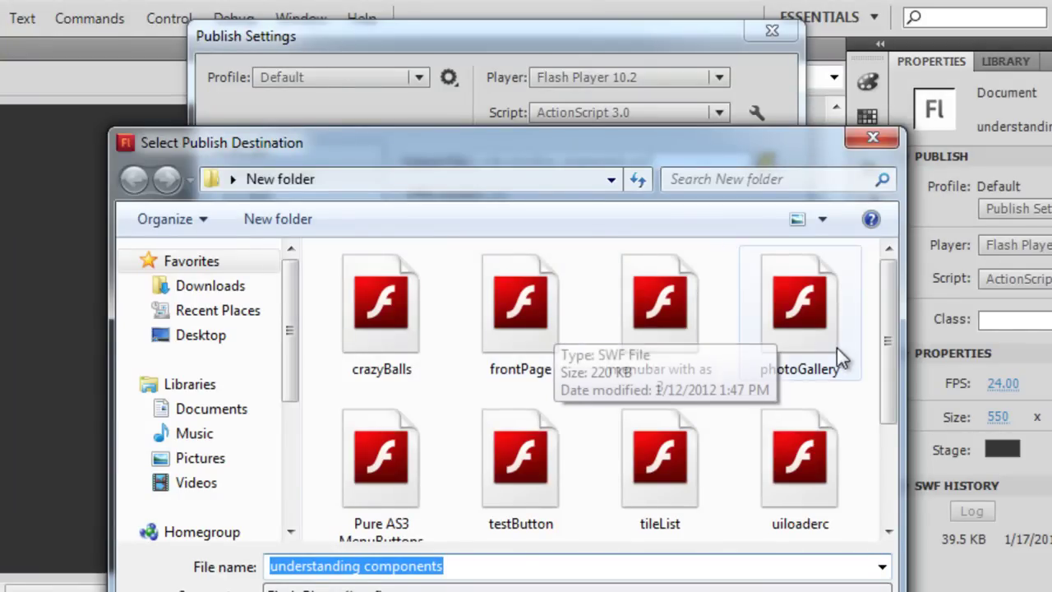
pyautogui.moveTo(881, 310); pyautogui.dragTo(894, 334)
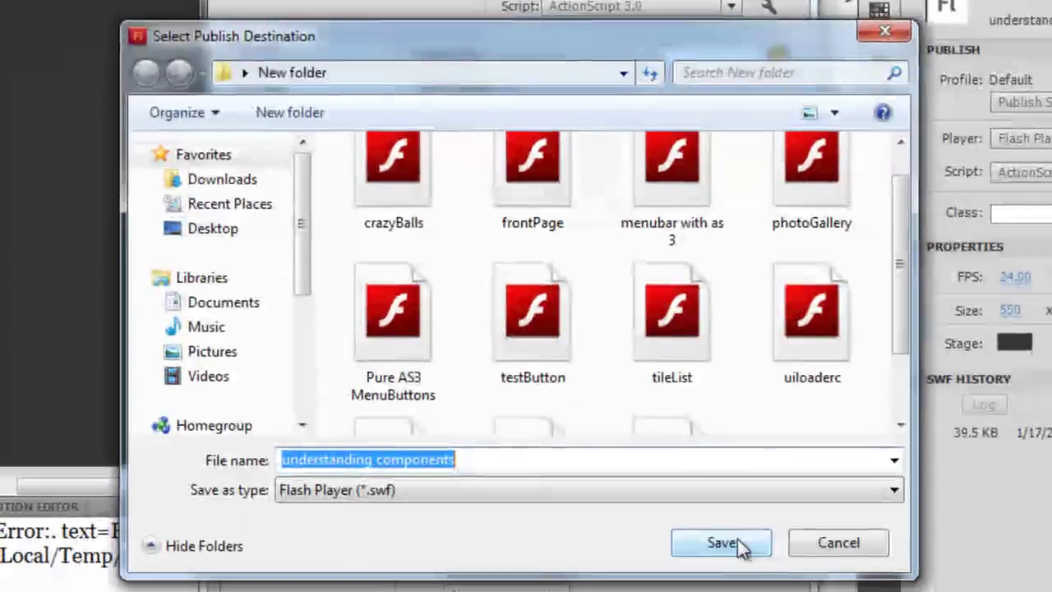
pyautogui.click(734, 591)
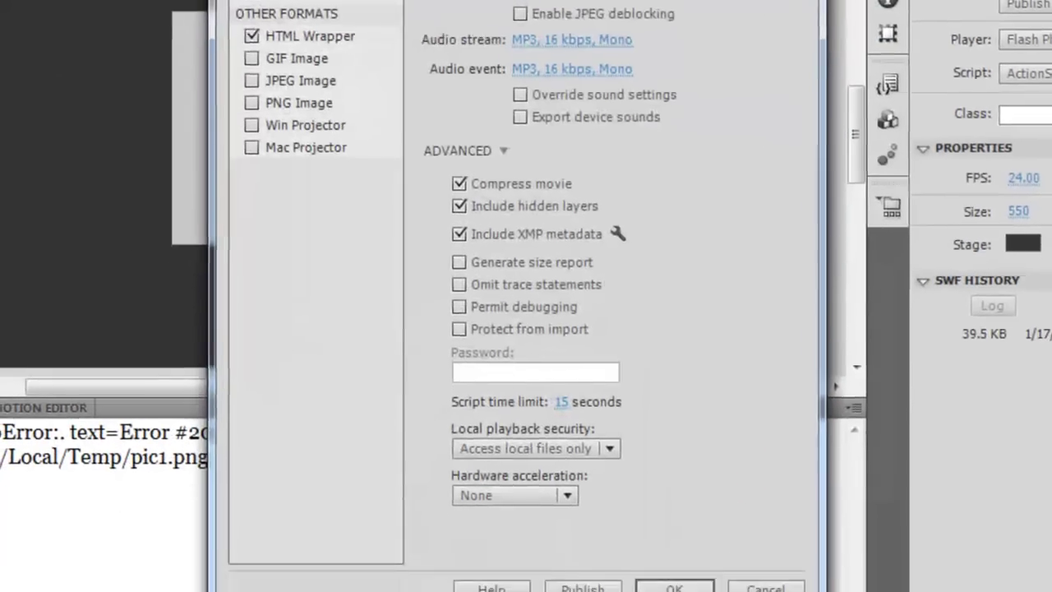
pyautogui.click(653, 591)
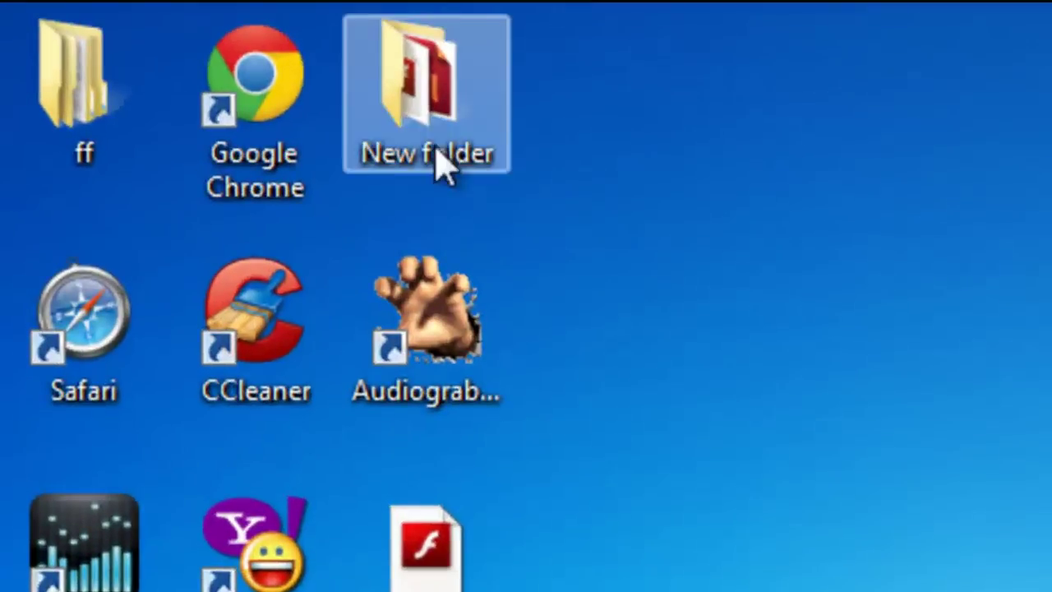
# - Open New folder on the desktop, select pic1, and return to the Flash window
pyautogui.click(412, 112)
pyautogui.doubleClick(412, 112)
pyautogui.click(702, 301)
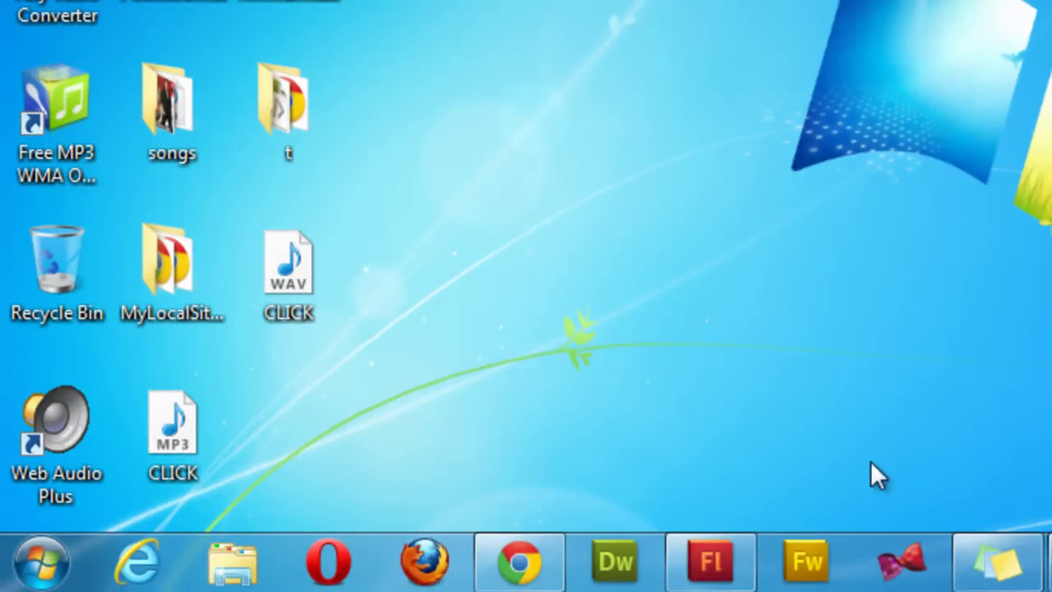
pyautogui.click(740, 567)
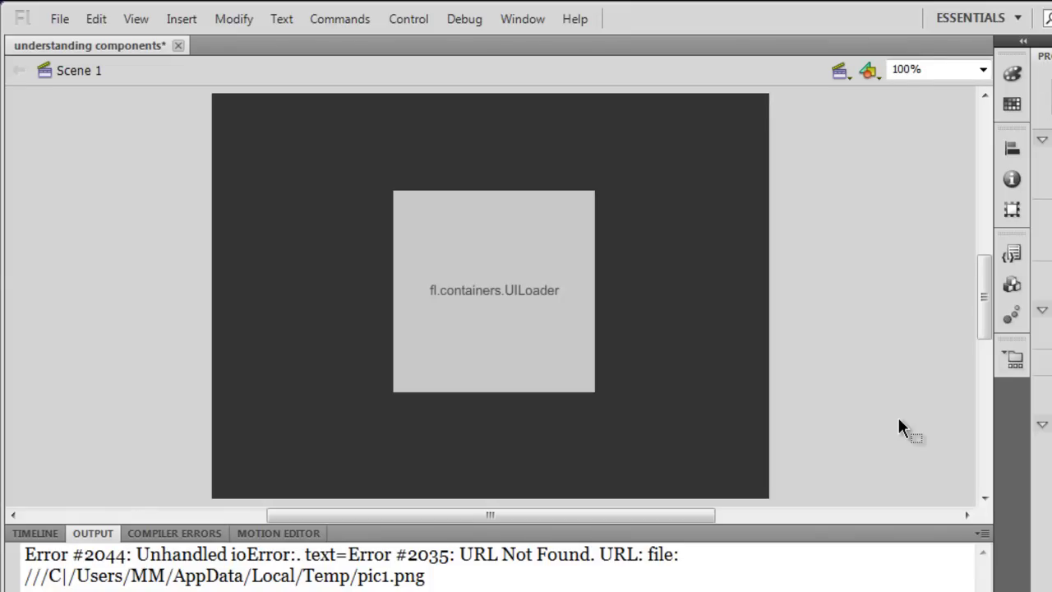
# - Test the movie showing pic1.png, close the player, and reselect the UILoader
pyautogui.hotkey('ctrl', 'Return')
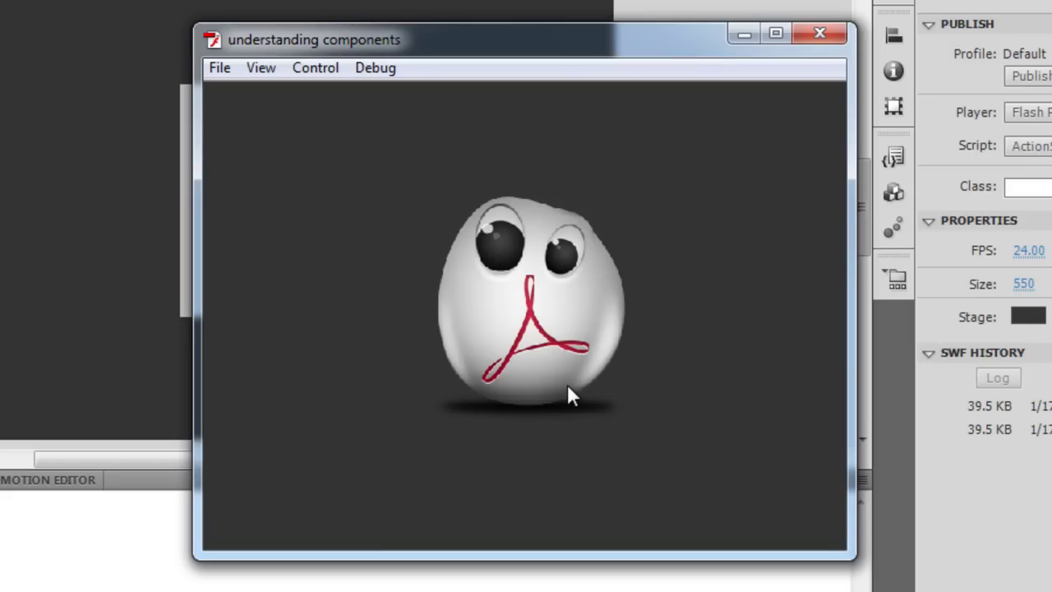
pyautogui.click(818, 33)
pyautogui.click(359, 199)
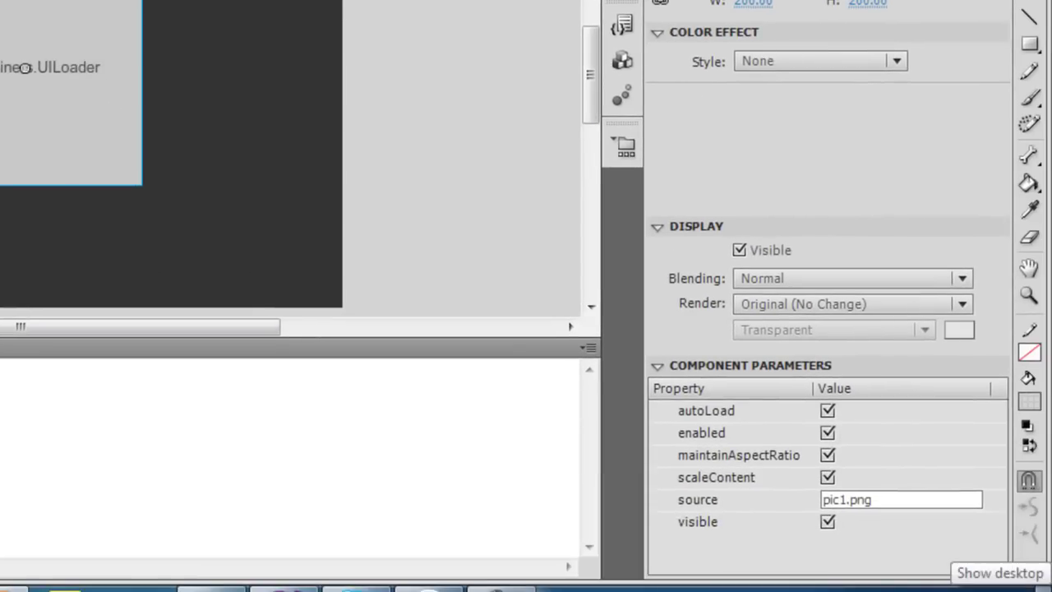
# - Show the desktop and browse New folder to find the crazyBalls SWF file
pyautogui.click(1049, 589)
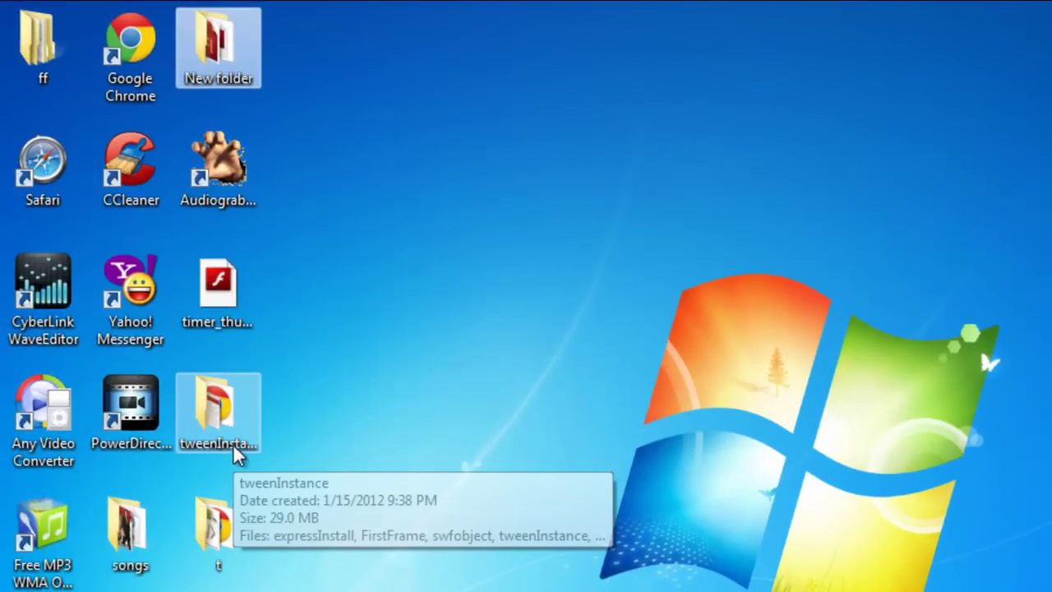
pyautogui.click(235, 457)
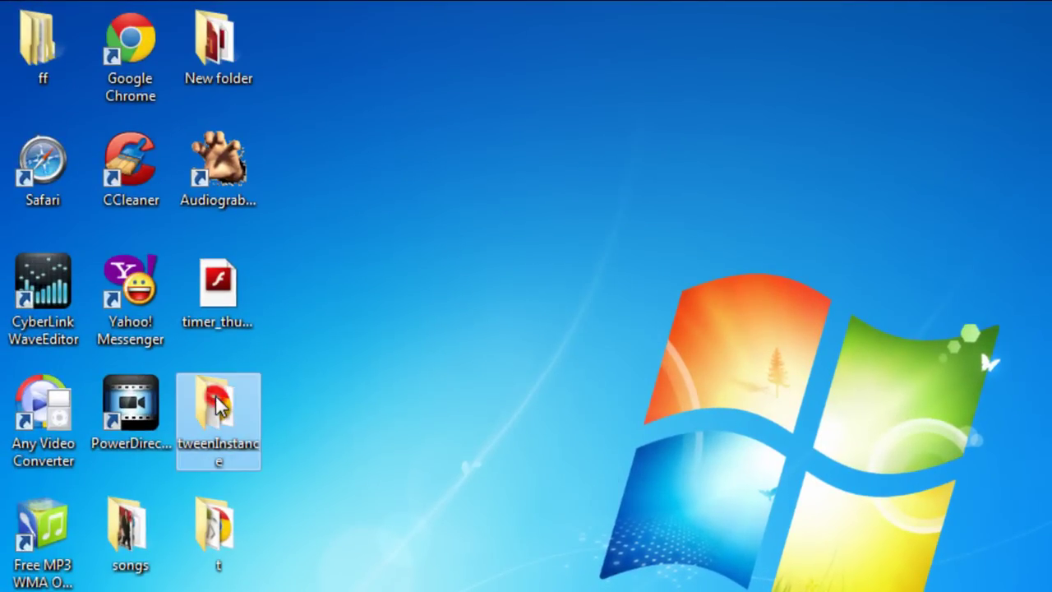
pyautogui.doubleClick(191, 32)
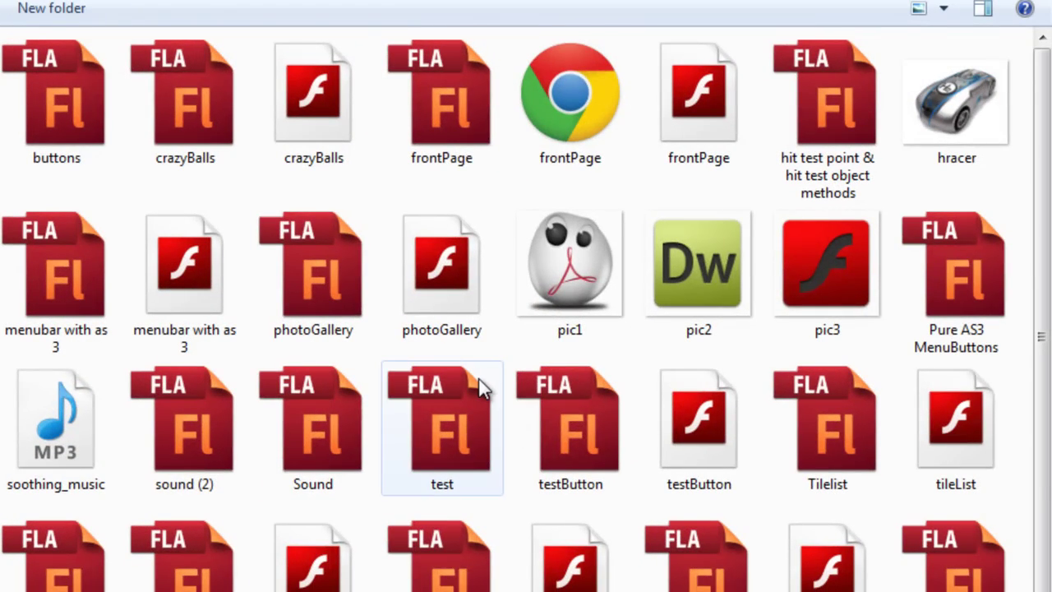
pyautogui.click(310, 119)
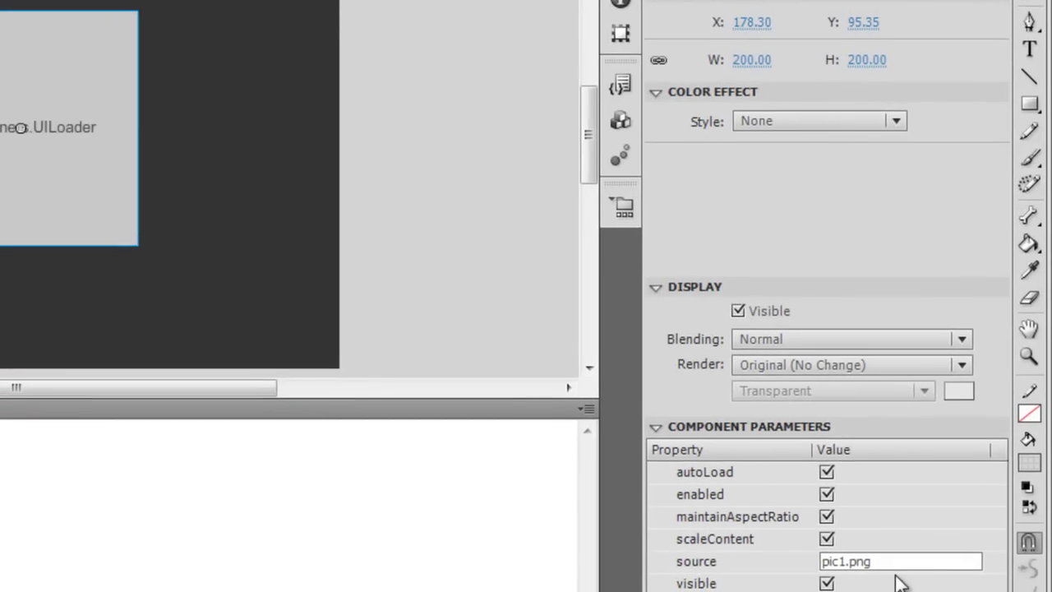
# - Change the UILoader source to crazyBalls.swf and test the movie
pyautogui.click(900, 561)
pyautogui.write('car')
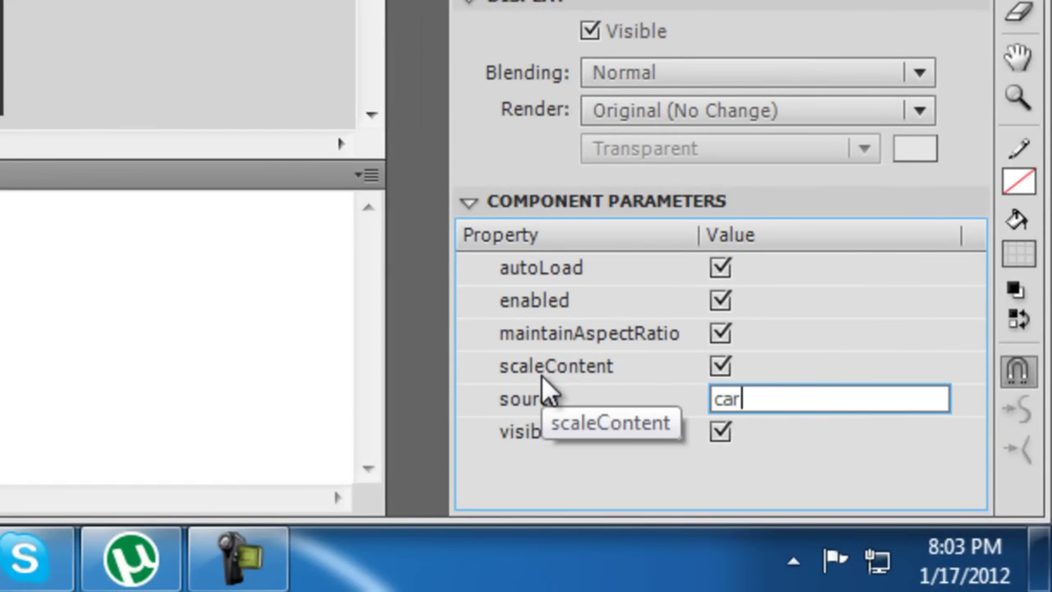
pyautogui.write('y')
pyautogui.press('BackSpace')
pyautogui.press('BackSpace')
pyautogui.press('BackSpace')
pyautogui.write('razyBal')
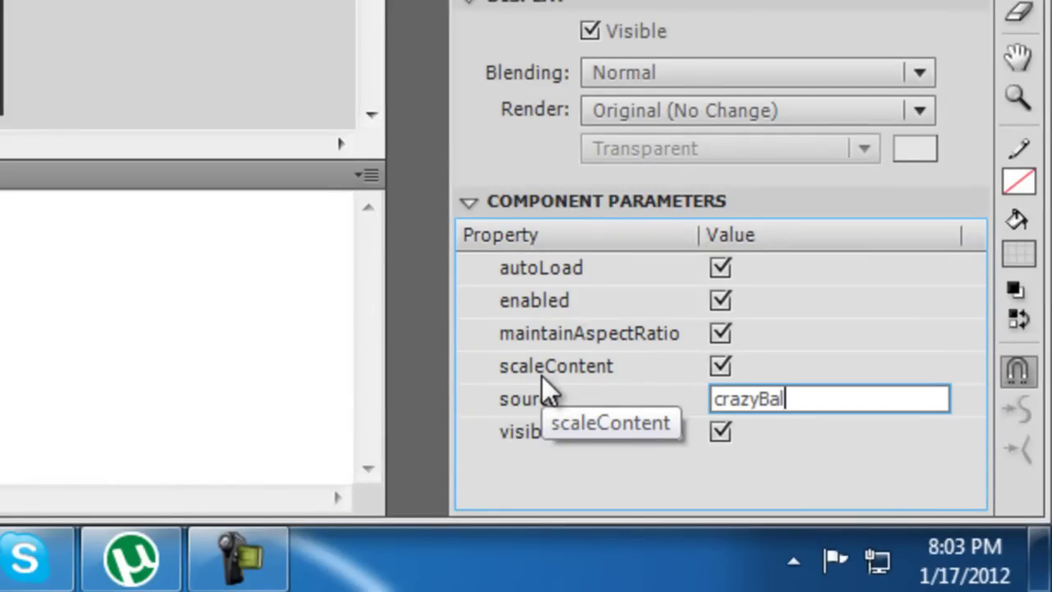
pyautogui.write('ls.swf')
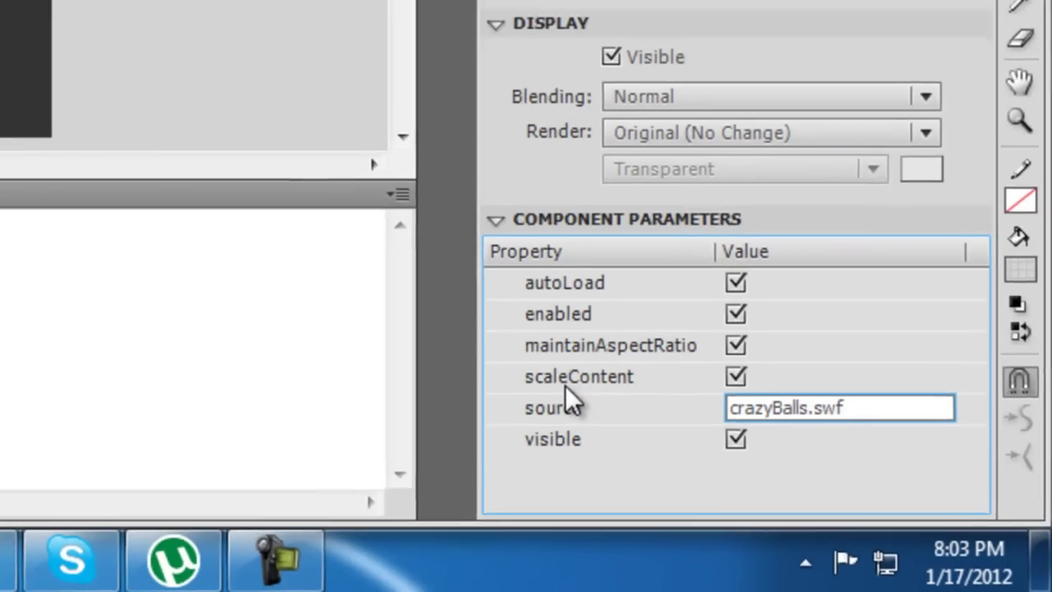
pyautogui.hotkey('ctrl', 'Return')
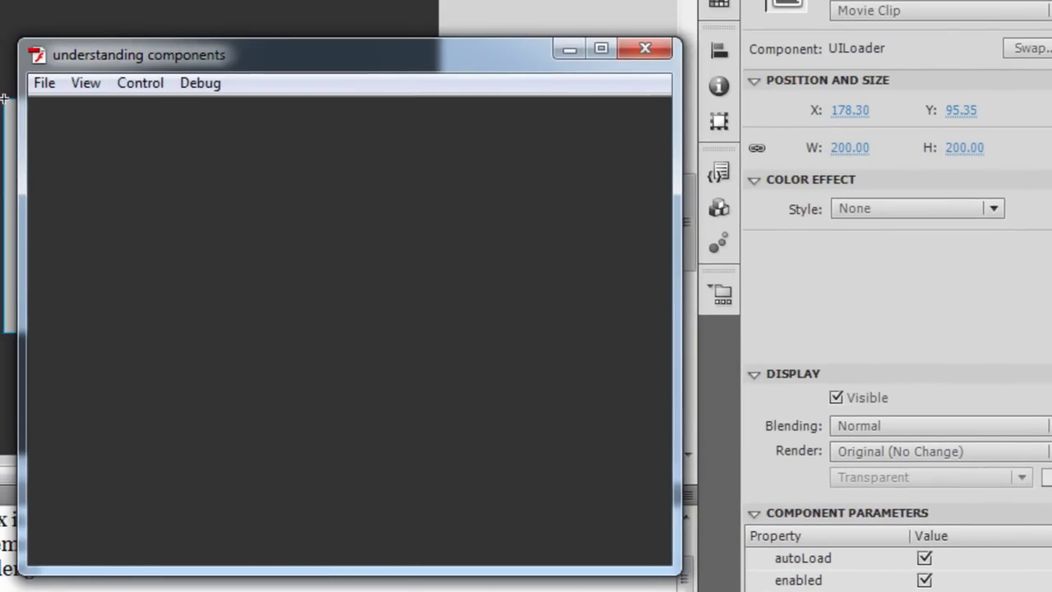
# - Close the test movie and uncheck the UILoader's scaleContent so crazyBalls.swf stays at native size
pyautogui.click(660, 51)
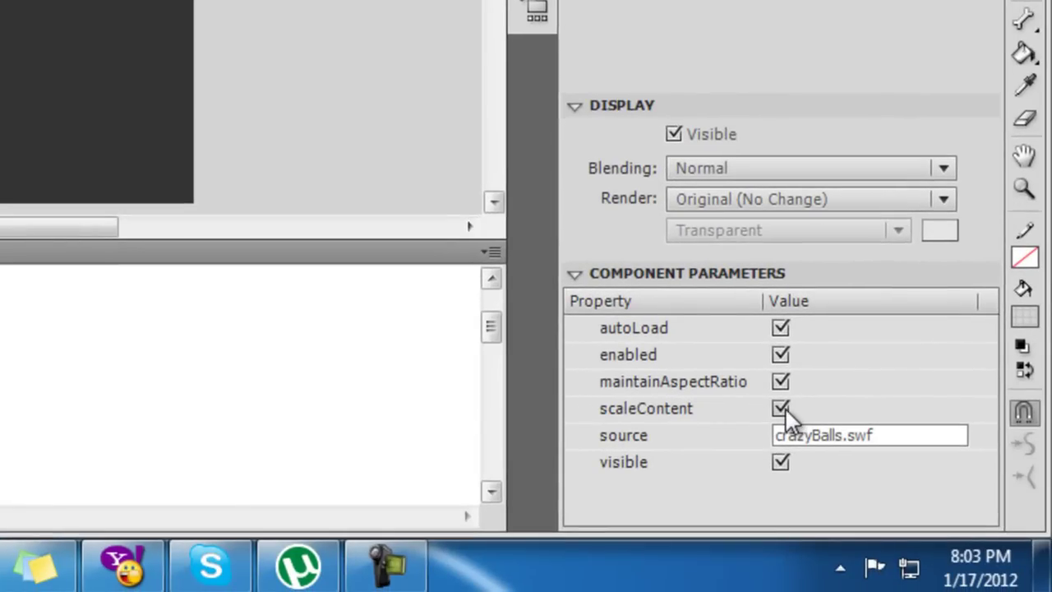
pyautogui.click(785, 408)
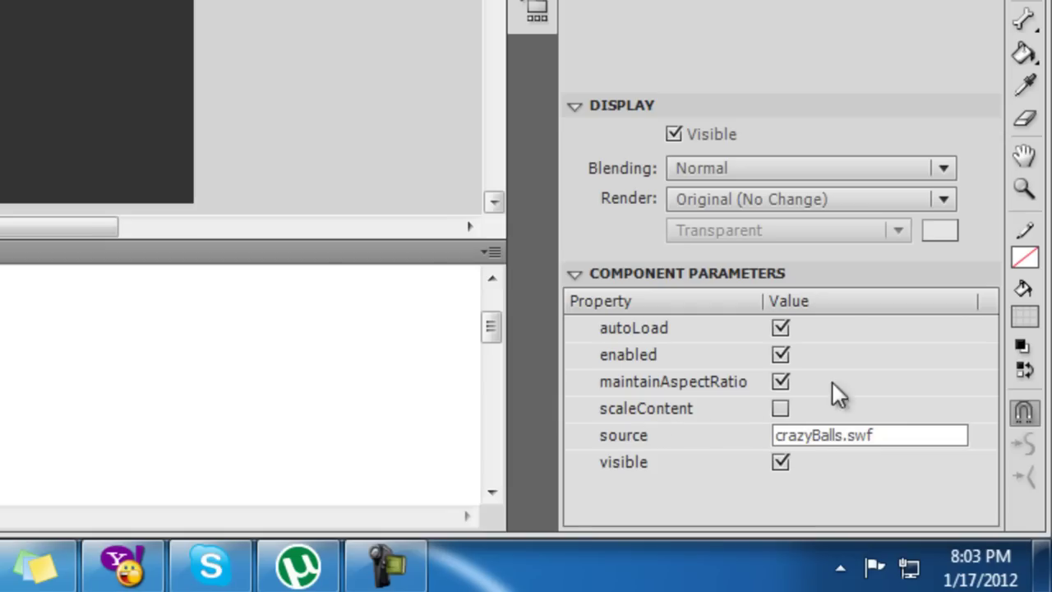
pyautogui.click(309, 54)
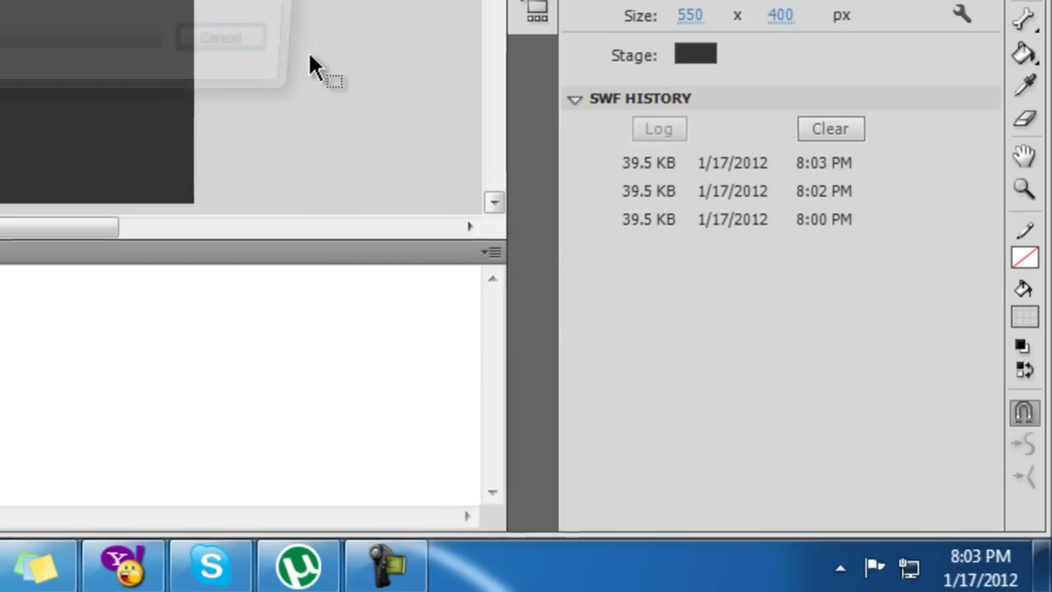
# - Test the movie with Ctrl+Enter and move the player aside to watch crazyBalls' unscaled green balls
pyautogui.hotkey('ctrl', 'Return')
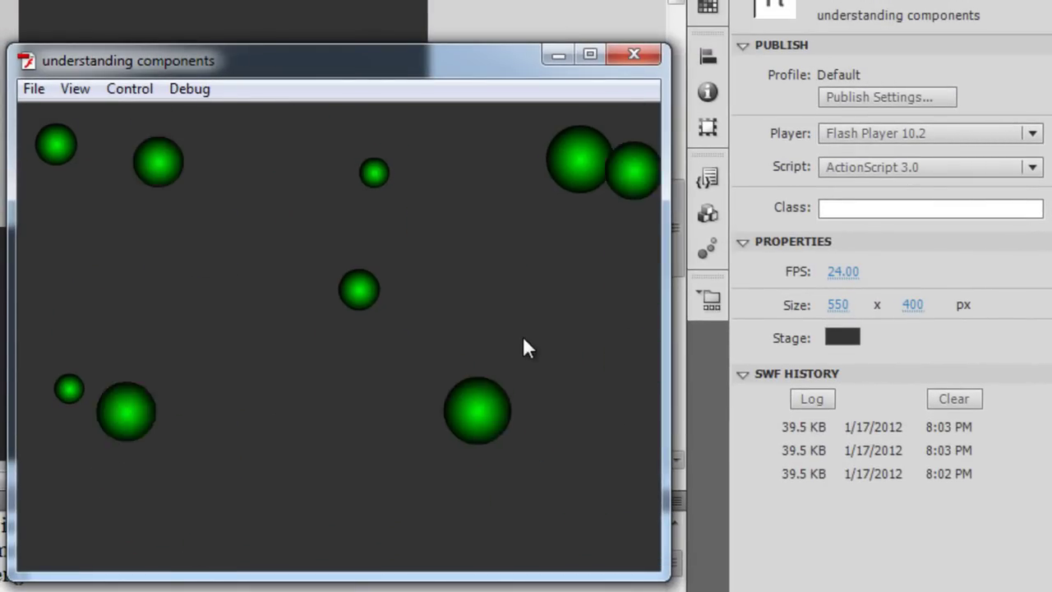
pyautogui.moveTo(320, 57); pyautogui.dragTo(361, 0)
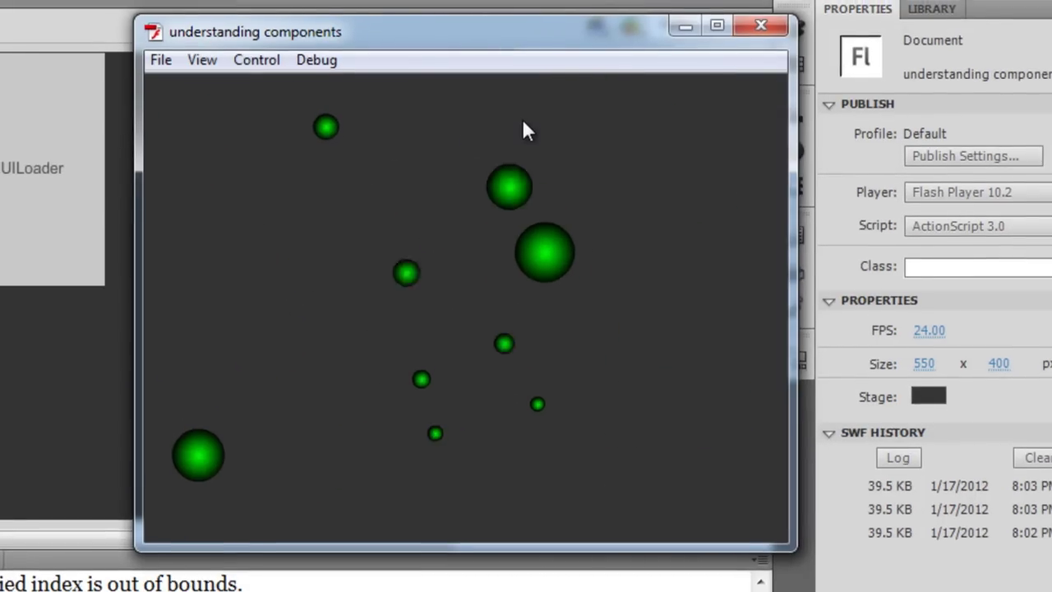
# - Reposition the UILoader on the stage and leave its scaleContent parameter unchecked
pyautogui.click(761, 25)
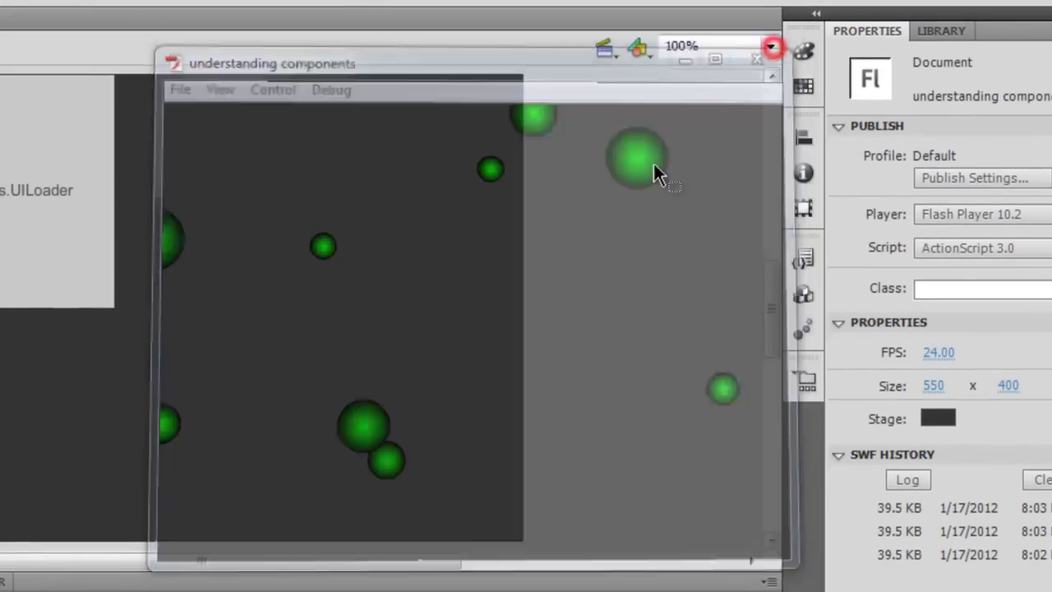
pyautogui.moveTo(29, 224); pyautogui.dragTo(199, 345)
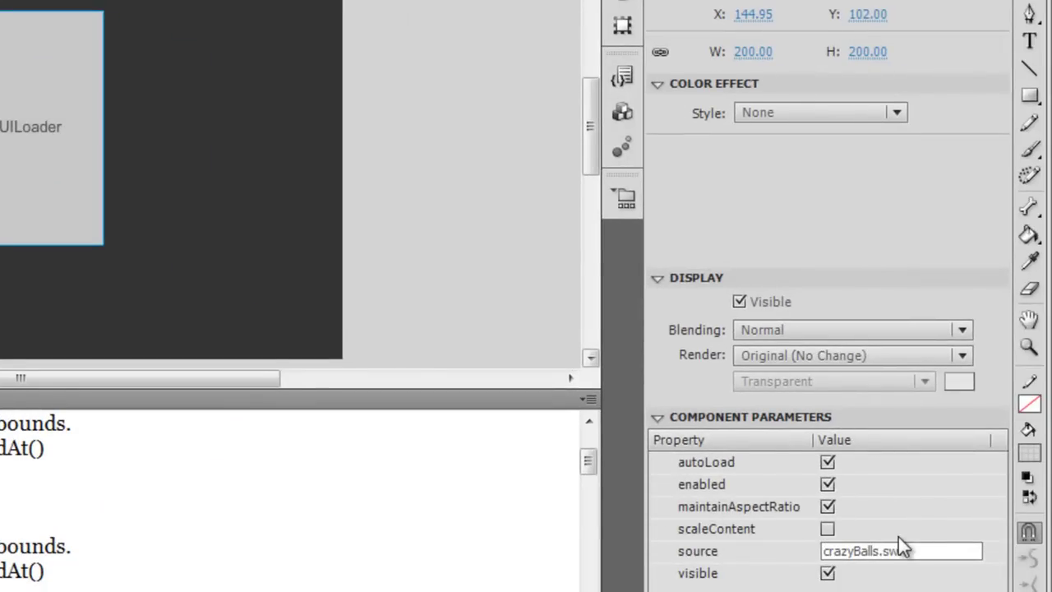
pyautogui.click(928, 550)
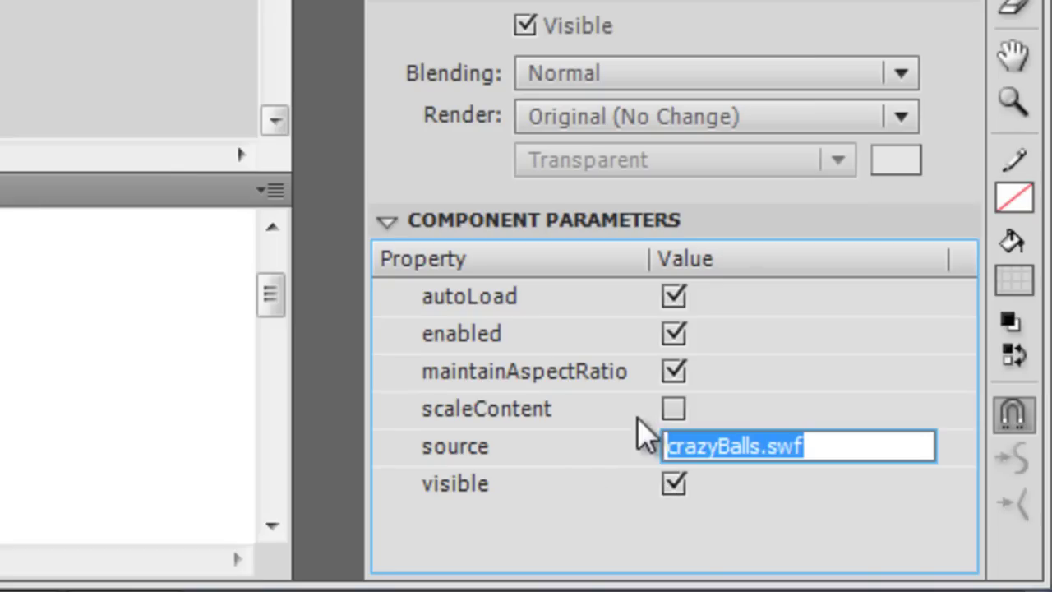
pyautogui.click(674, 409)
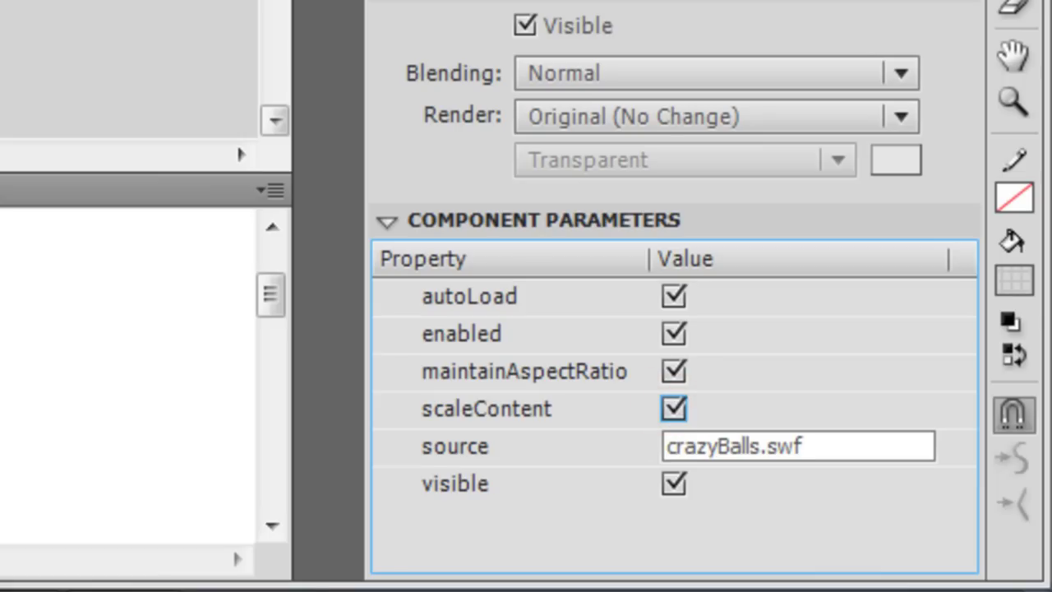
pyautogui.moveTo(859, 446); pyautogui.dragTo(589, 448)
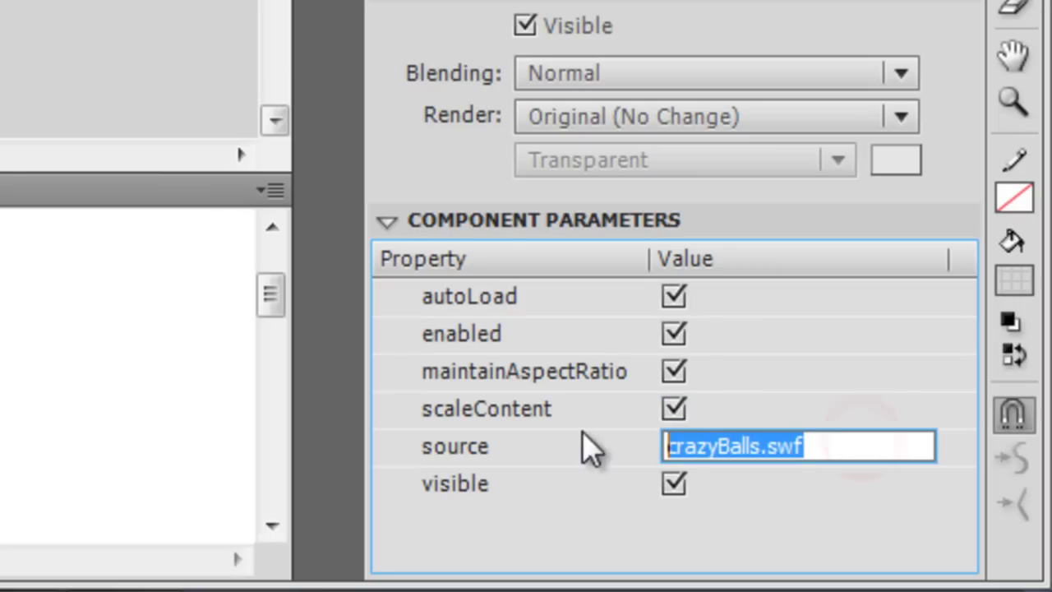
pyautogui.click(672, 409)
pyautogui.click(510, 411)
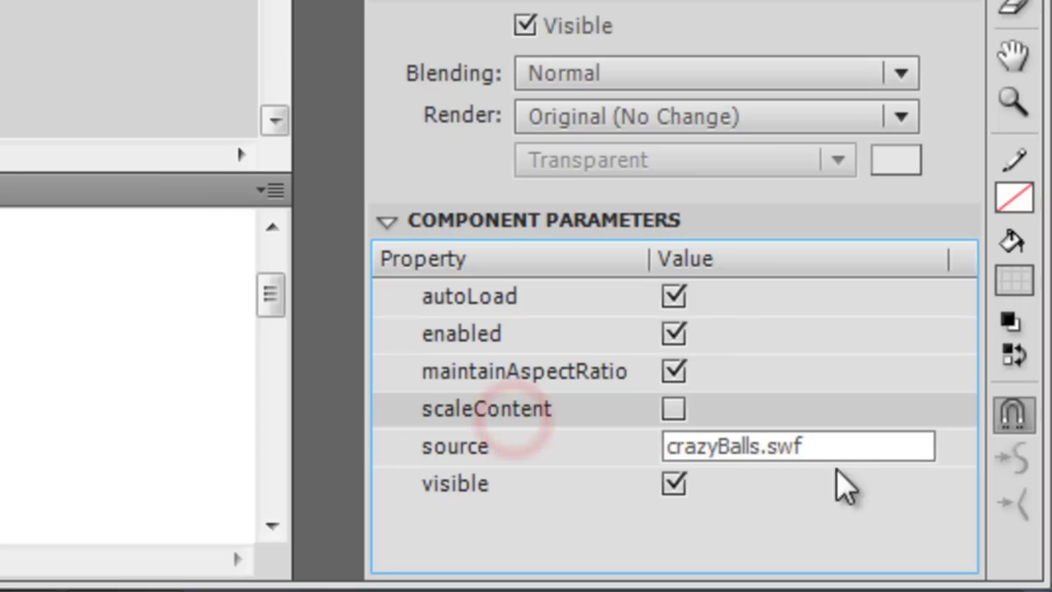
# - Replace the UILoader source with pic1.png and test the movie
pyautogui.click(840, 446)
pyautogui.write('pic1')
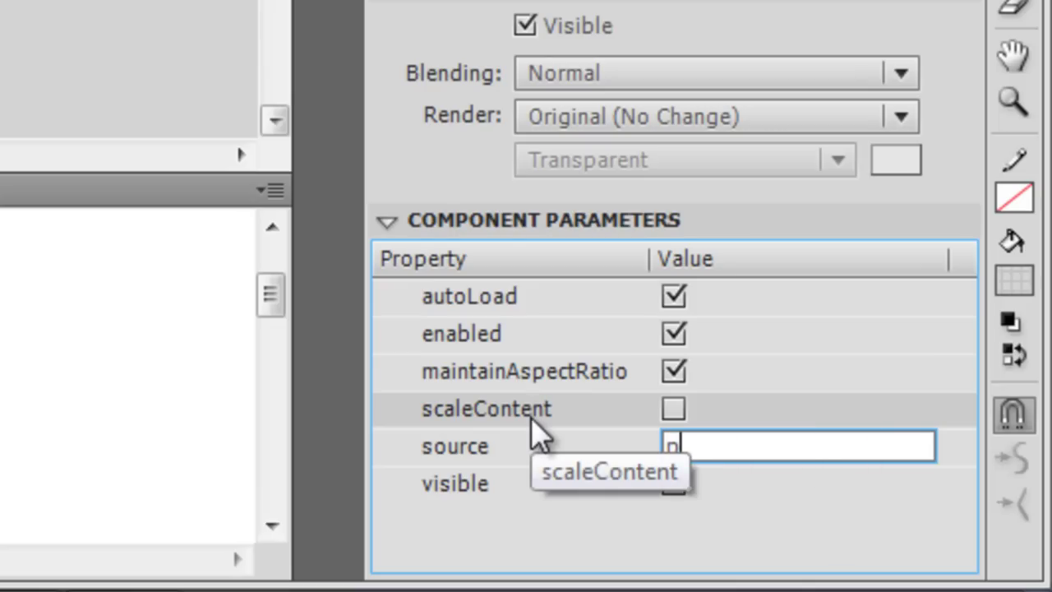
pyautogui.write('.png')
pyautogui.hotkey('ctrl', 'Return')
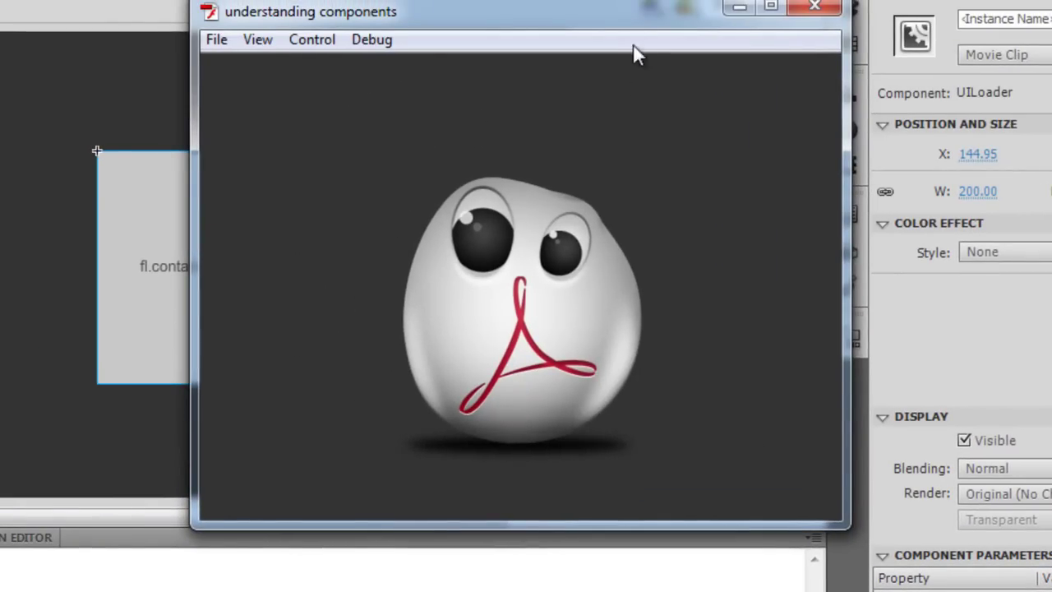
# - Enlarge the test window to inspect the pic1.png egg picture, then close it
pyautogui.moveTo(634, 19); pyautogui.dragTo(446, 24)
pyautogui.moveTo(647, 533)
pyautogui.mouseDown()
pyautogui.moveTo(694, 584)
pyautogui.moveTo(652, 539)
pyautogui.moveTo(657, 551)
pyautogui.mouseUp()
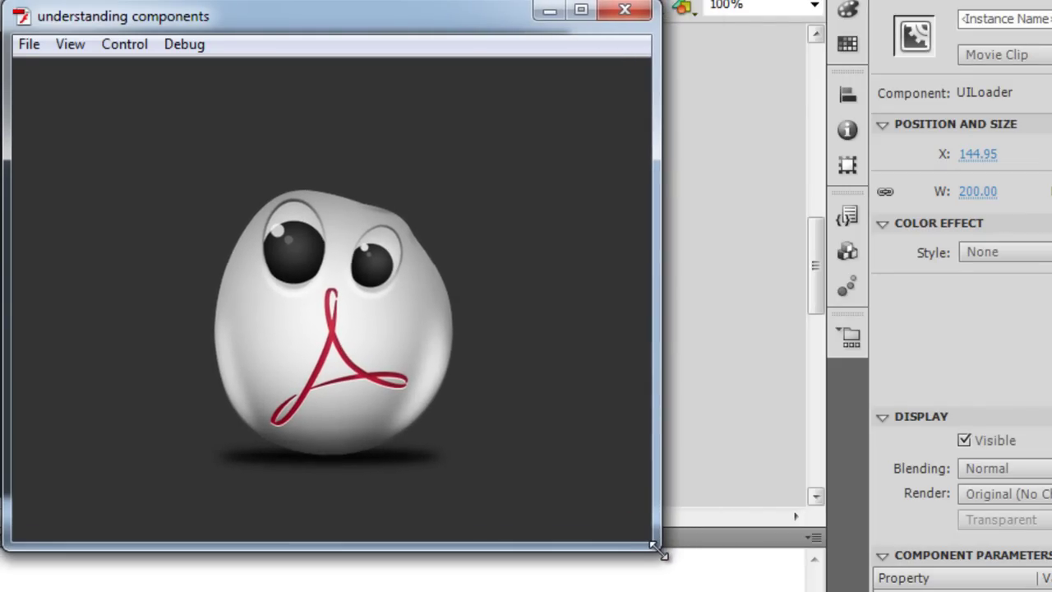
pyautogui.click(626, 10)
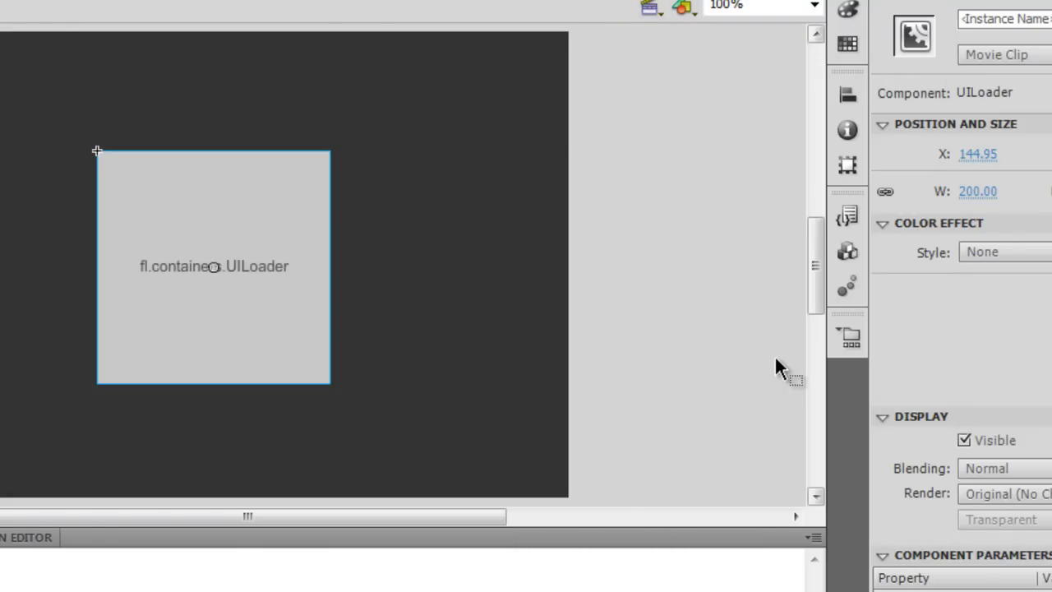
# - Drag a ProgressBar from the Library onto the stage above the UILoader, nudging both into place
pyautogui.click(998, 0)
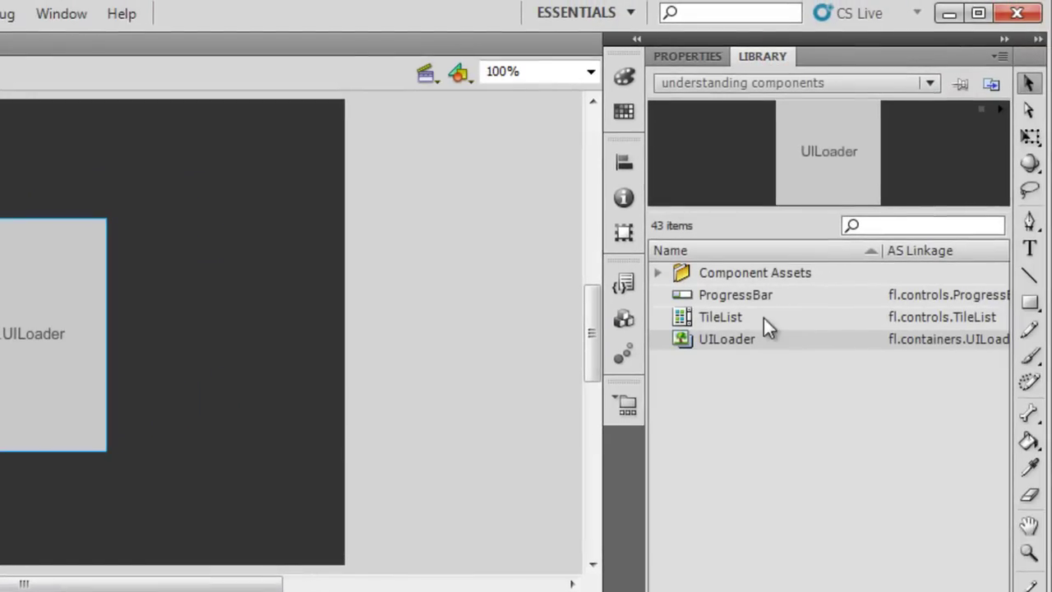
pyautogui.moveTo(759, 294); pyautogui.dragTo(0, 153)
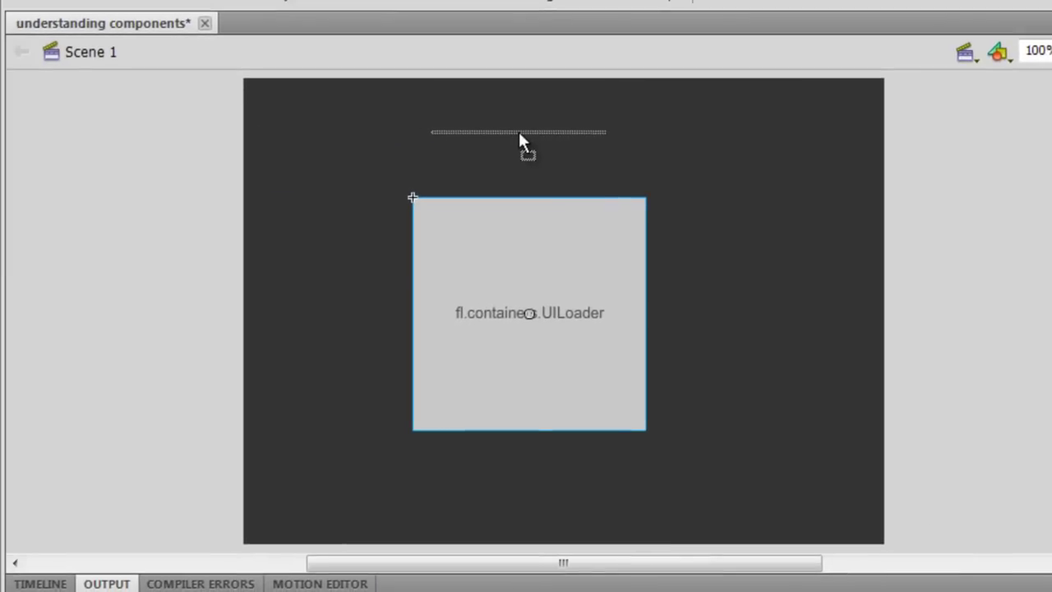
pyautogui.moveTo(519, 134); pyautogui.dragTo(519, 134)
pyautogui.moveTo(526, 239); pyautogui.dragTo(524, 273)
pyautogui.click(533, 135)
pyautogui.moveTo(535, 134); pyautogui.dragTo(542, 172)
# - Set the ProgressBar width to 360 and move it left to sit above the UILoader
pyautogui.click(964, 35)
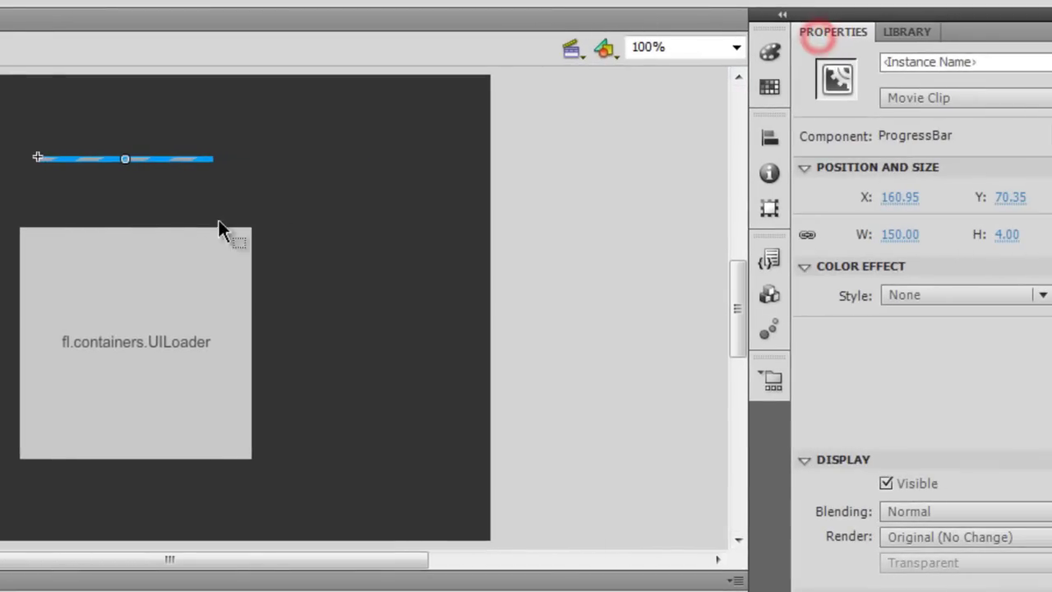
pyautogui.moveTo(401, 133); pyautogui.dragTo(648, 185)
pyautogui.moveTo(255, 180); pyautogui.dragTo(255, 180)
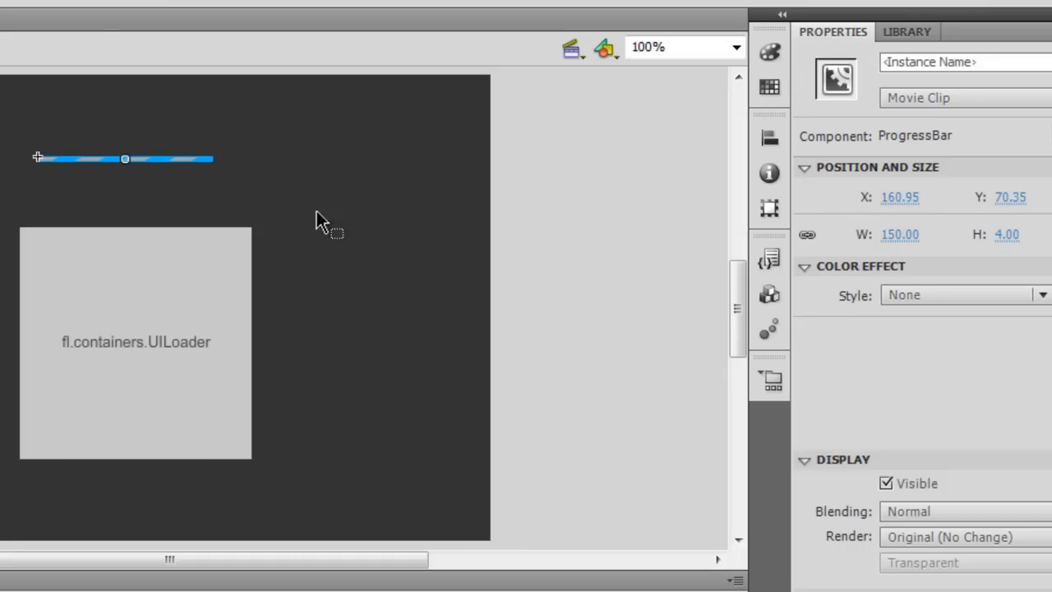
pyautogui.moveTo(898, 235); pyautogui.dragTo(1049, 236)
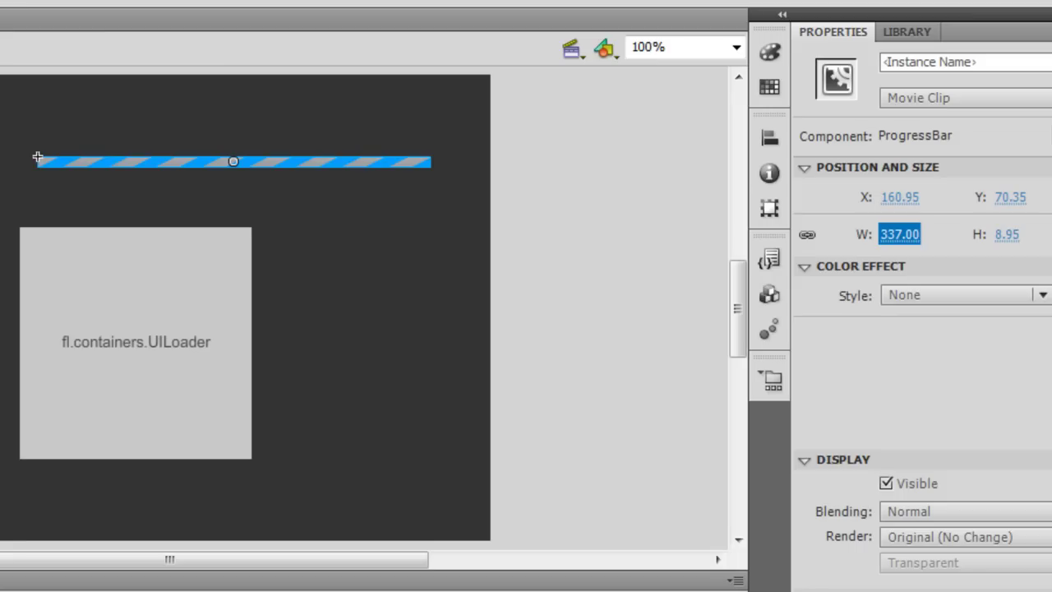
pyautogui.write('360')
pyautogui.press('Return')
pyautogui.moveTo(328, 159); pyautogui.dragTo(227, 169)
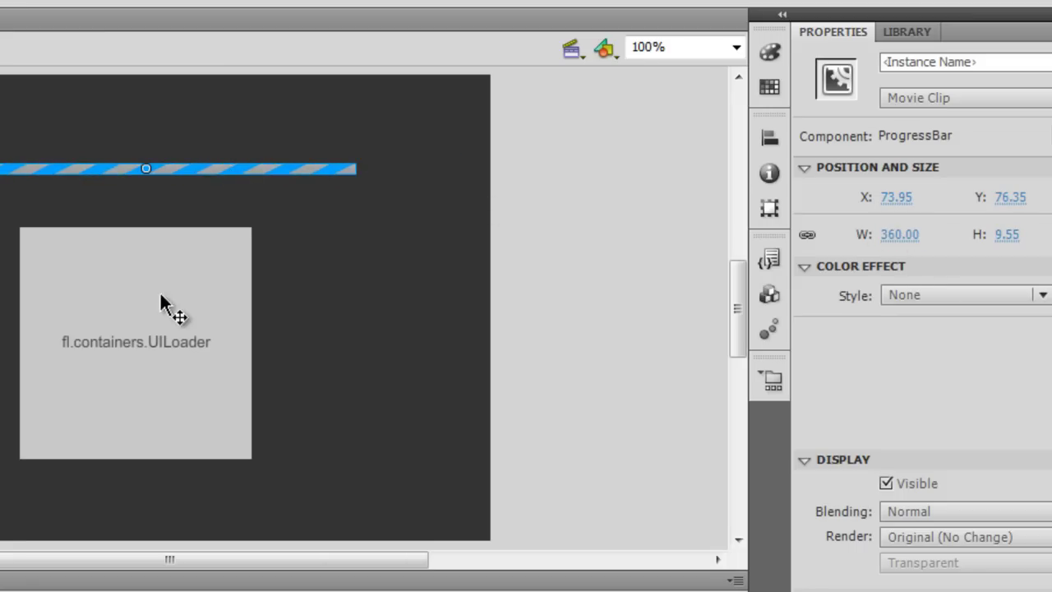
# - Give the ProgressBar the instance name pb
pyautogui.click(161, 292)
pyautogui.click(203, 169)
pyautogui.click(908, 64)
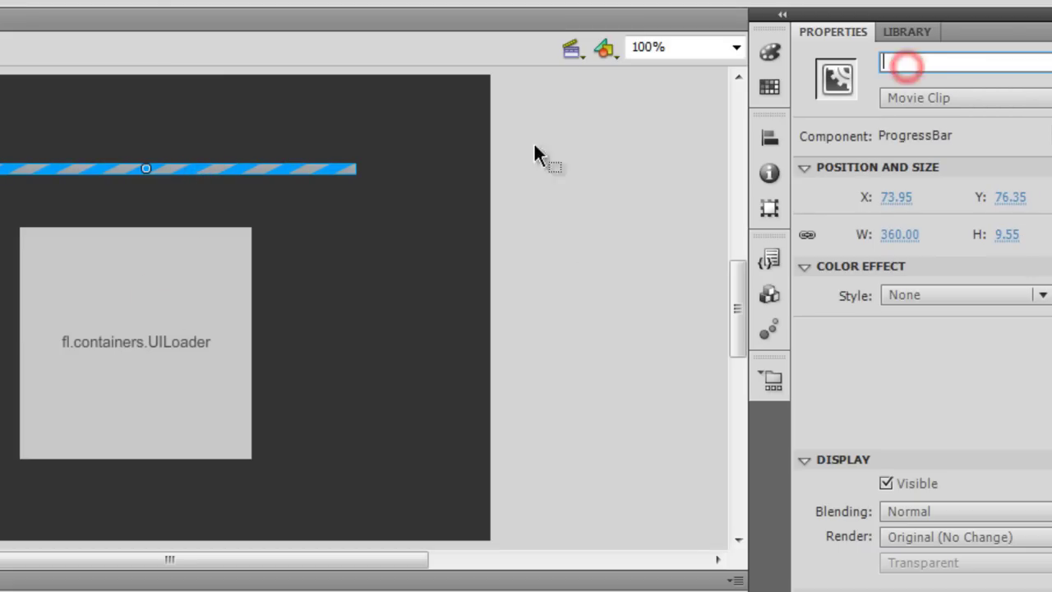
pyautogui.click(345, 168)
pyautogui.click(920, 64)
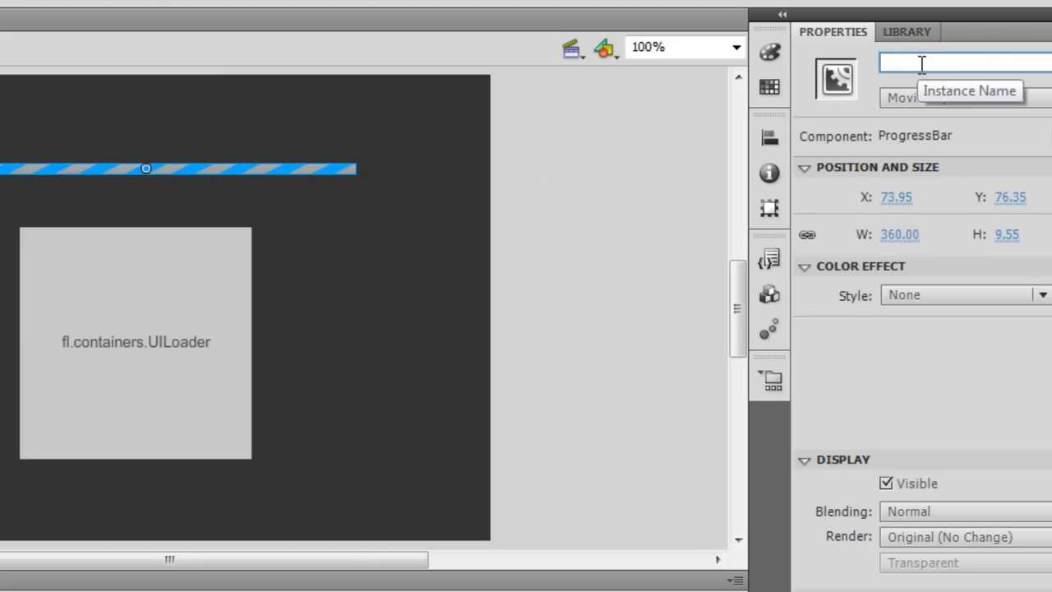
pyautogui.write('pb')
# - Give the UILoader the instance name ui and verify both components' names
pyautogui.click(153, 413)
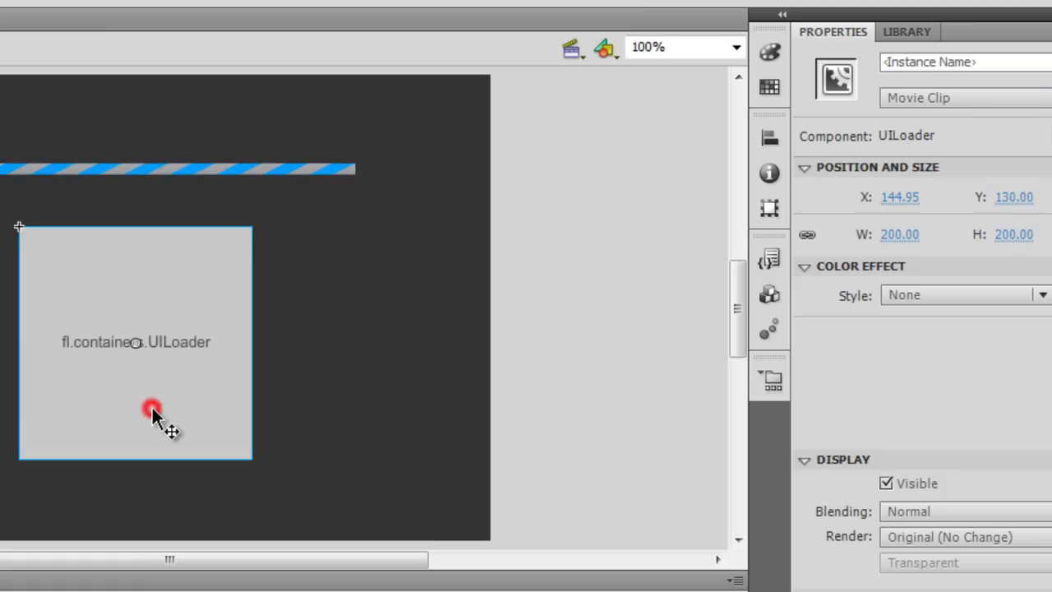
pyautogui.click(950, 62)
pyautogui.write('ui')
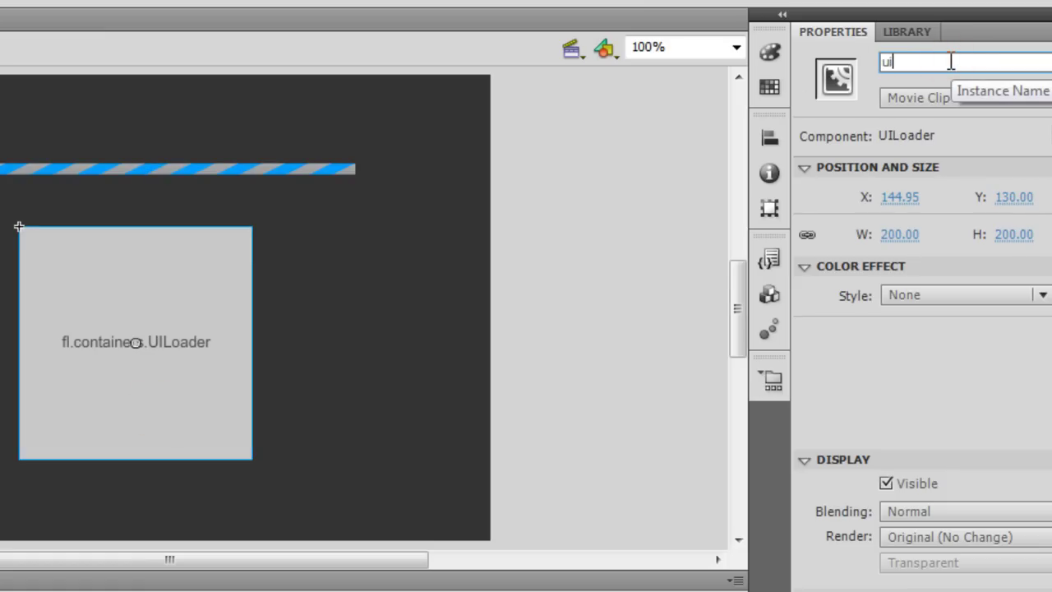
pyautogui.click(305, 170)
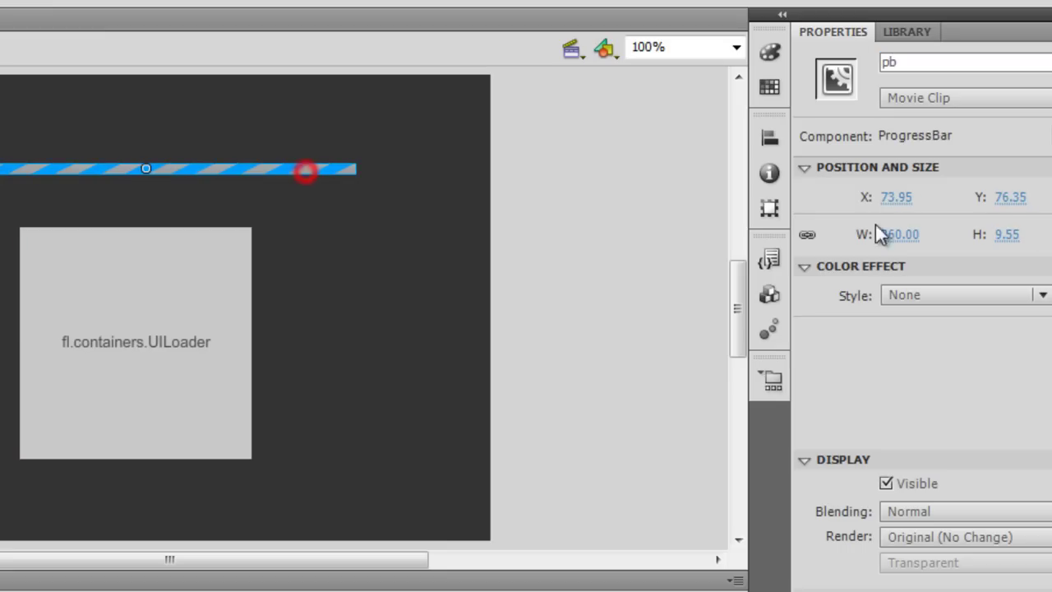
pyautogui.click(190, 323)
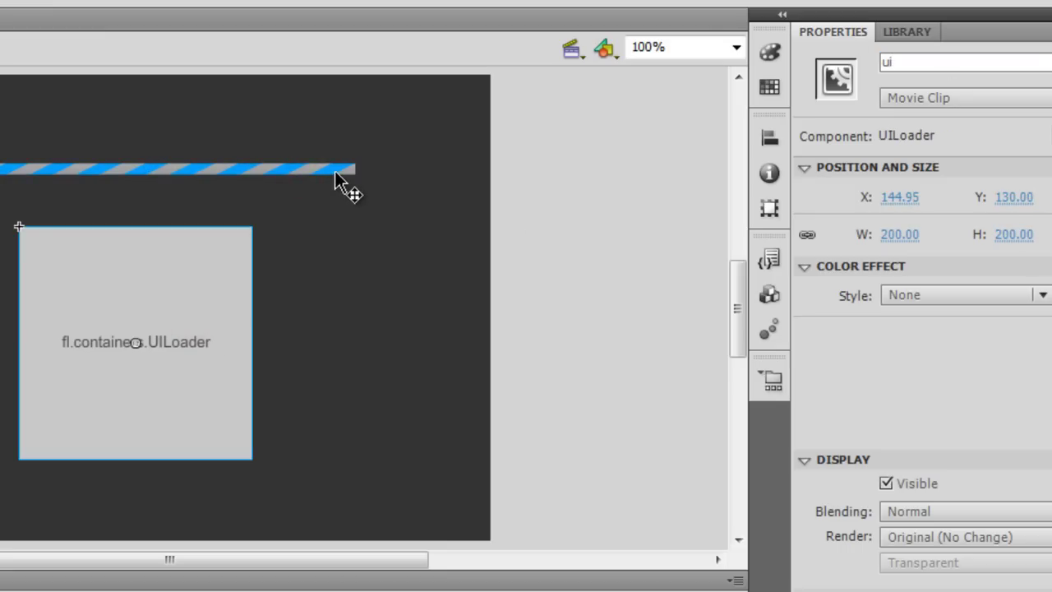
pyautogui.click(337, 174)
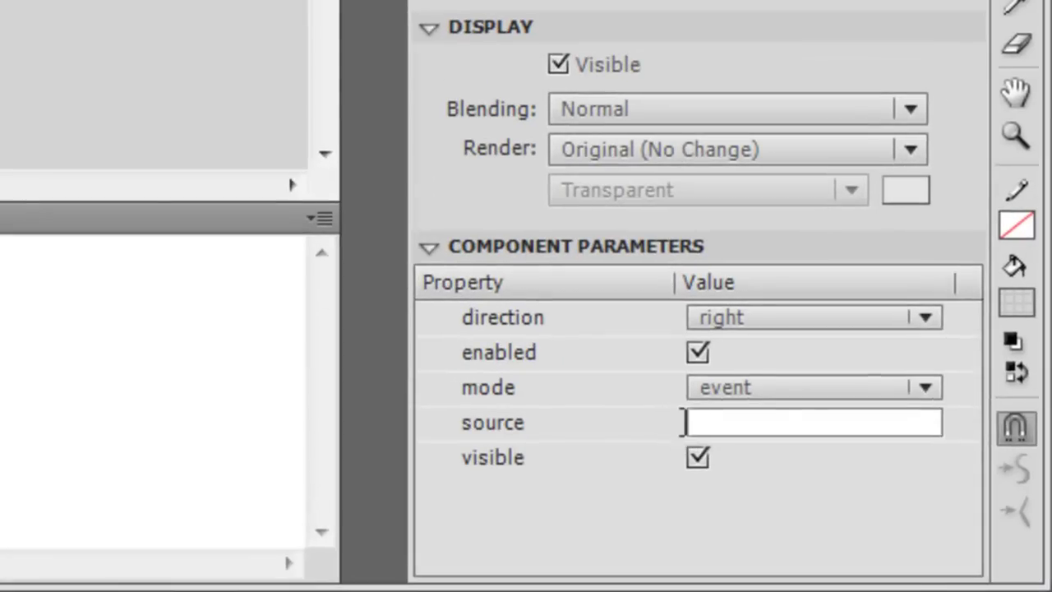
# - Set the ProgressBar's source parameter to ui
pyautogui.click(820, 547)
pyautogui.write('ui')
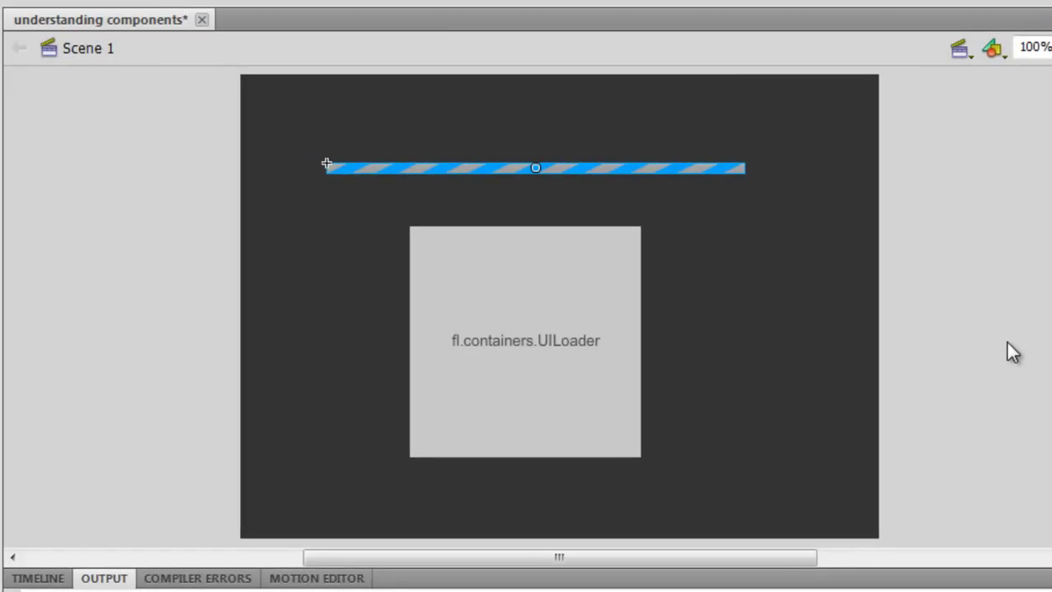
# - Test the movie, watch the ProgressBar fill above the egg picture, then close the player
pyautogui.click(547, 369)
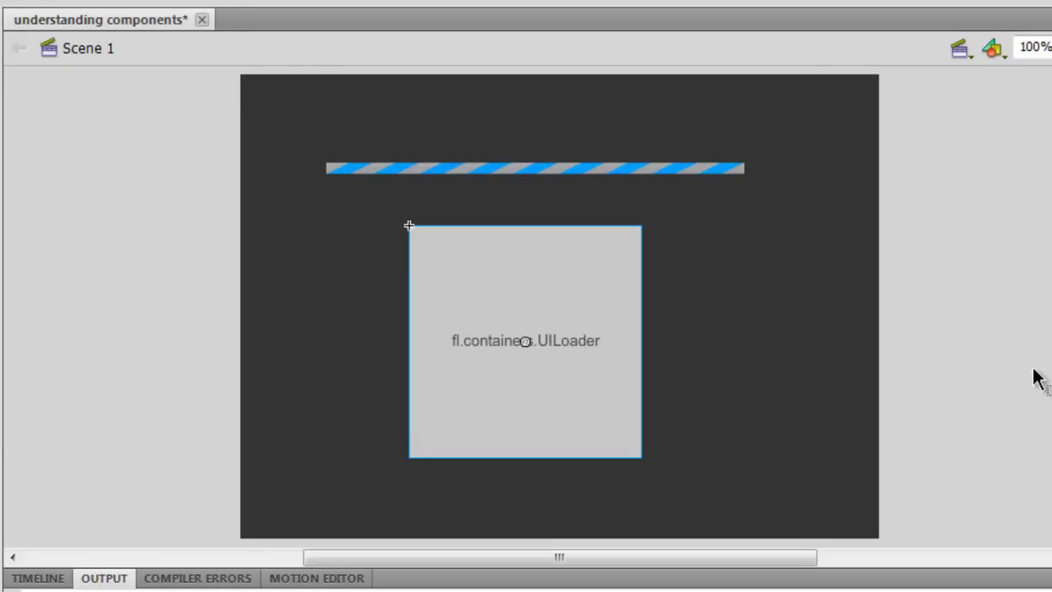
pyautogui.hotkey('ctrl', 'Return')
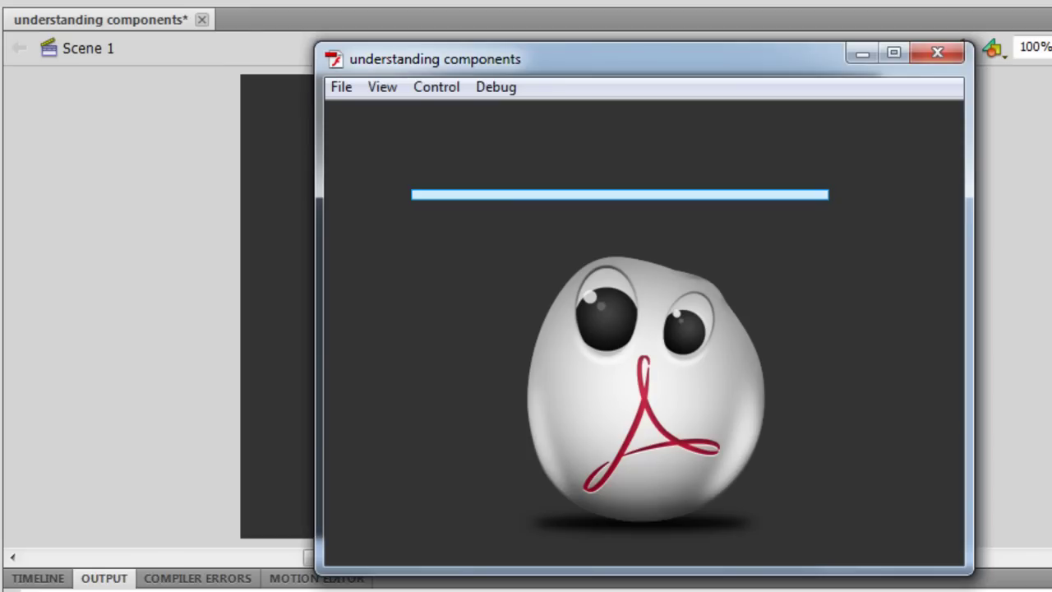
pyautogui.click(937, 53)
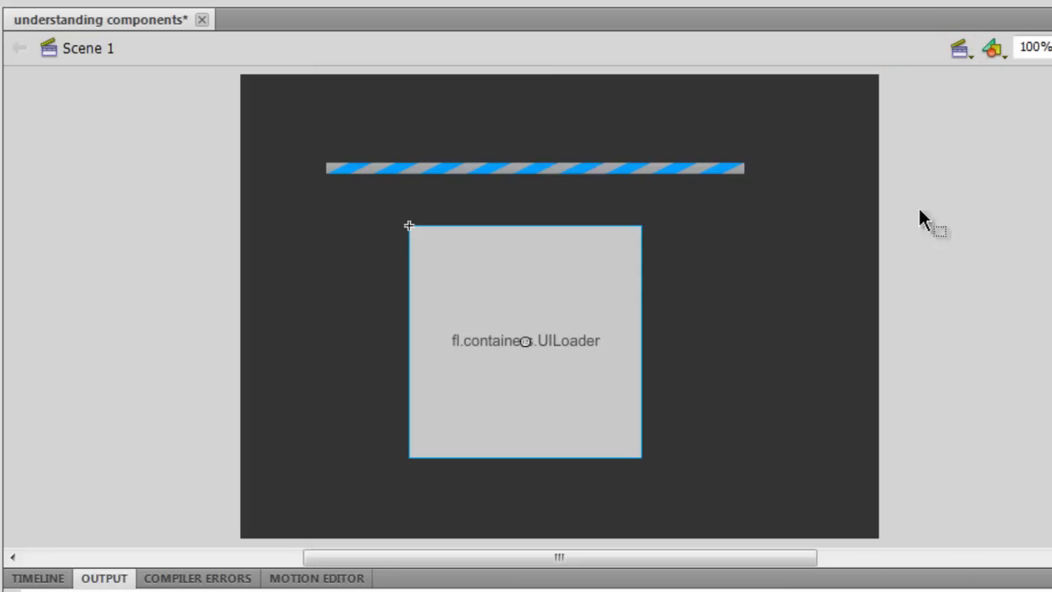